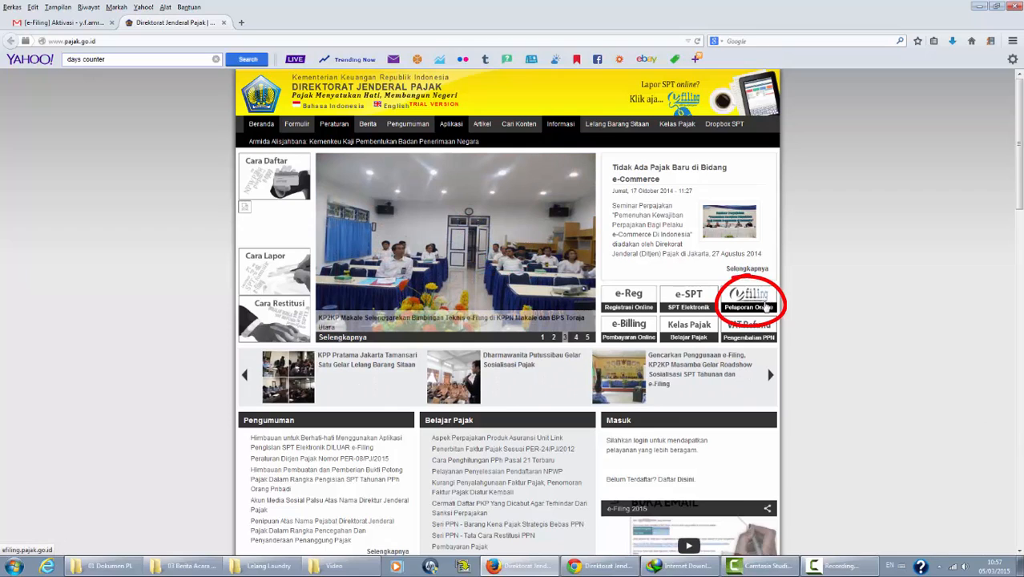
Step: Open the DJP Online e-Filing login page through the pajak.go.id Pelaporan Online link
{"action": "left_click", "coordinate": [765, 303]}
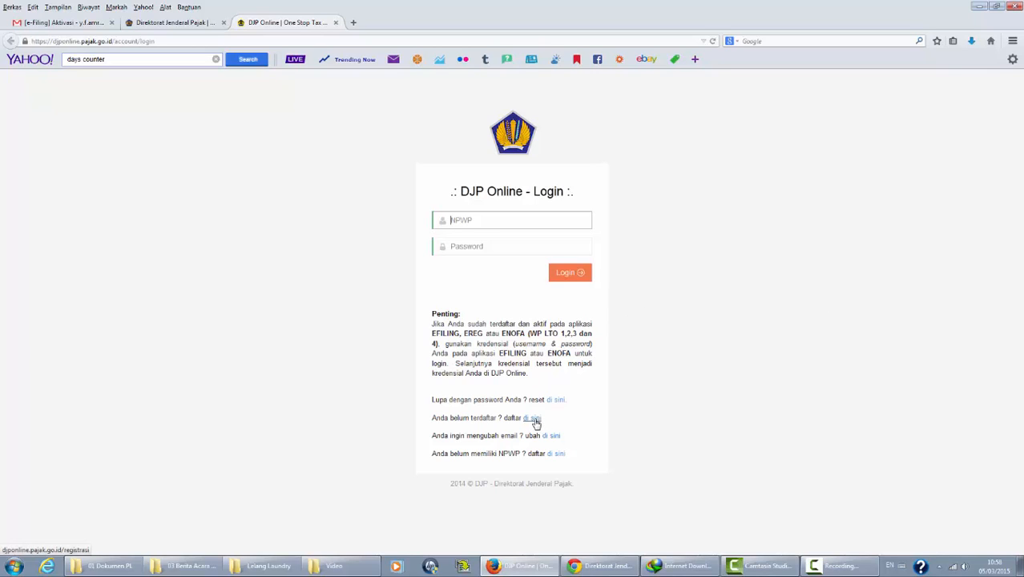
Step: Enter the taxpayer's NPWP and password from the activation e-mail into the DJP Online login form
{"action": "left_click", "coordinate": [58, 24]}
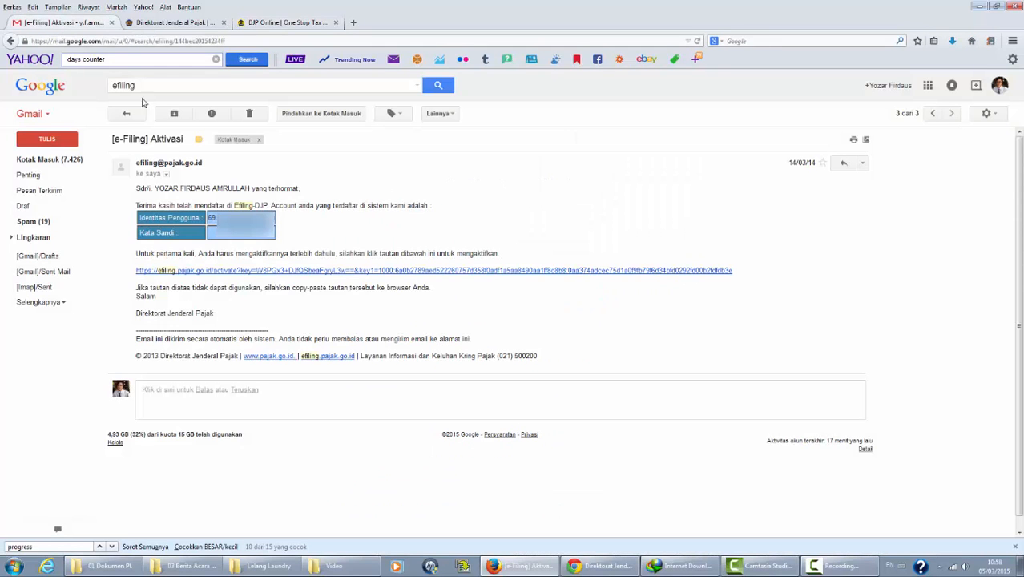
{"action": "key", "text": "ctrl+shift+Tab"}
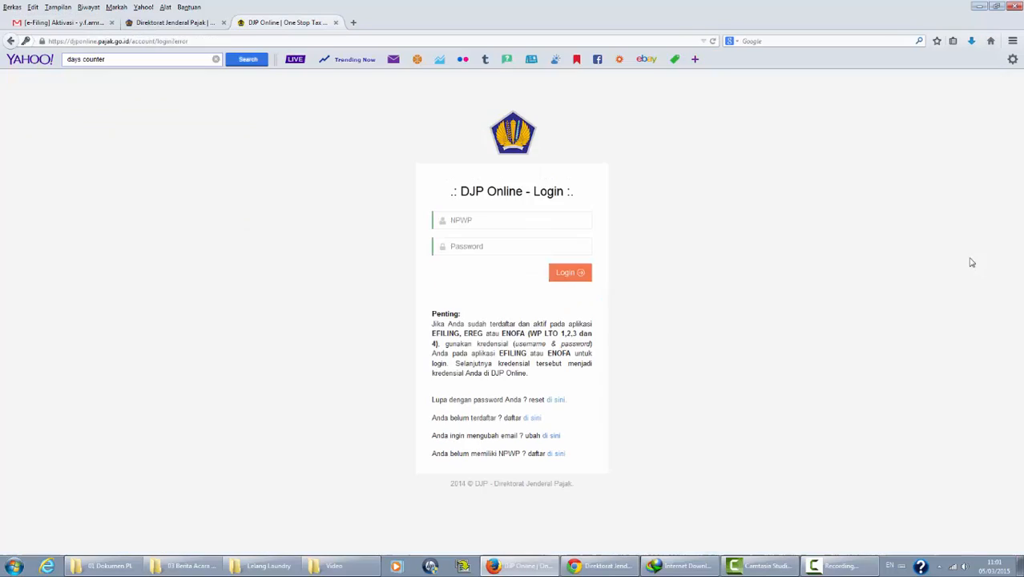
{"action": "left_click", "coordinate": [550, 220]}
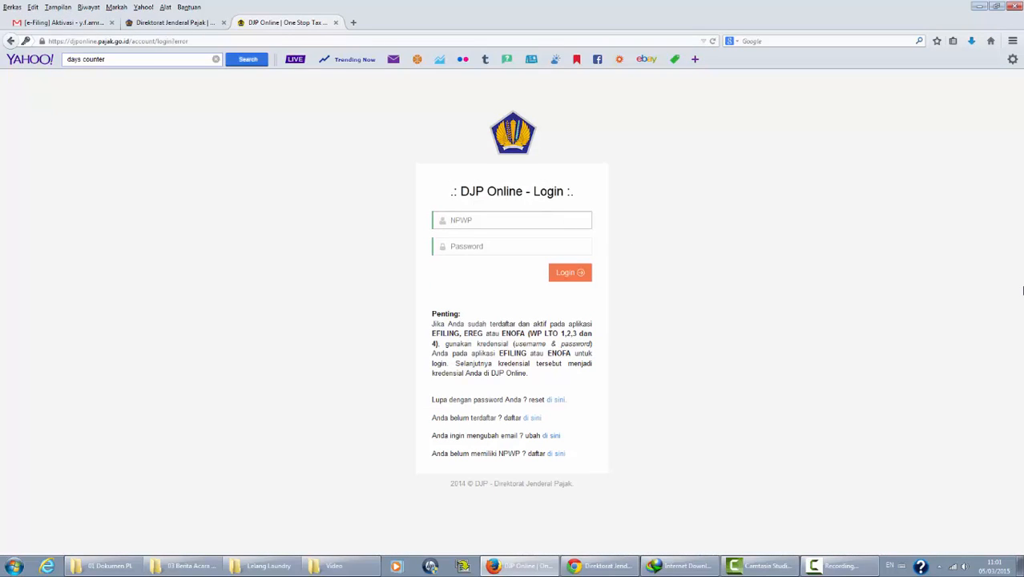
{"action": "left_click", "coordinate": [472, 248]}
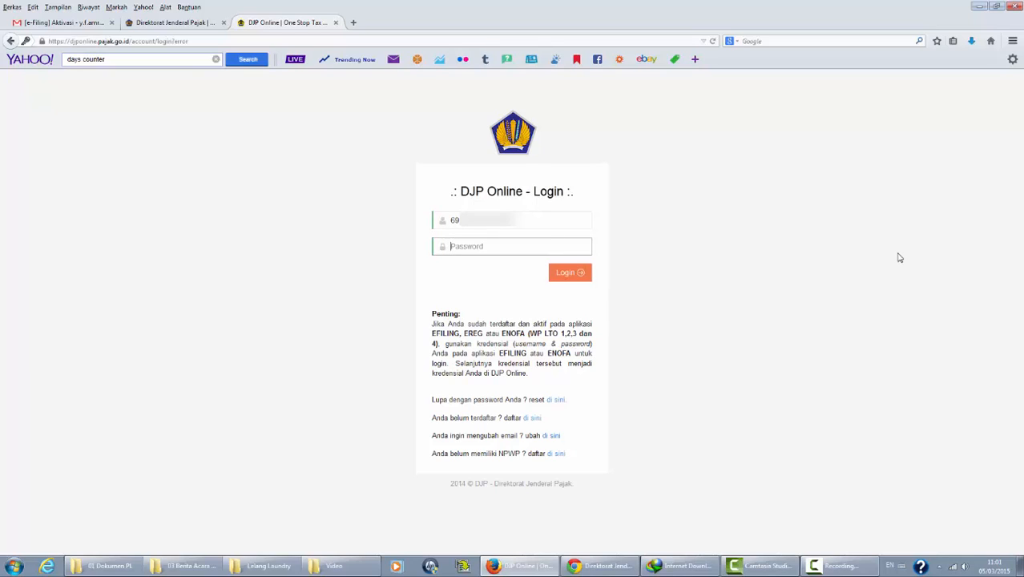
{"action": "type", "text": "•"}
Step: Log in to DJP Online and start a new return from the Buat SPT tile
{"action": "left_click", "coordinate": [567, 273]}
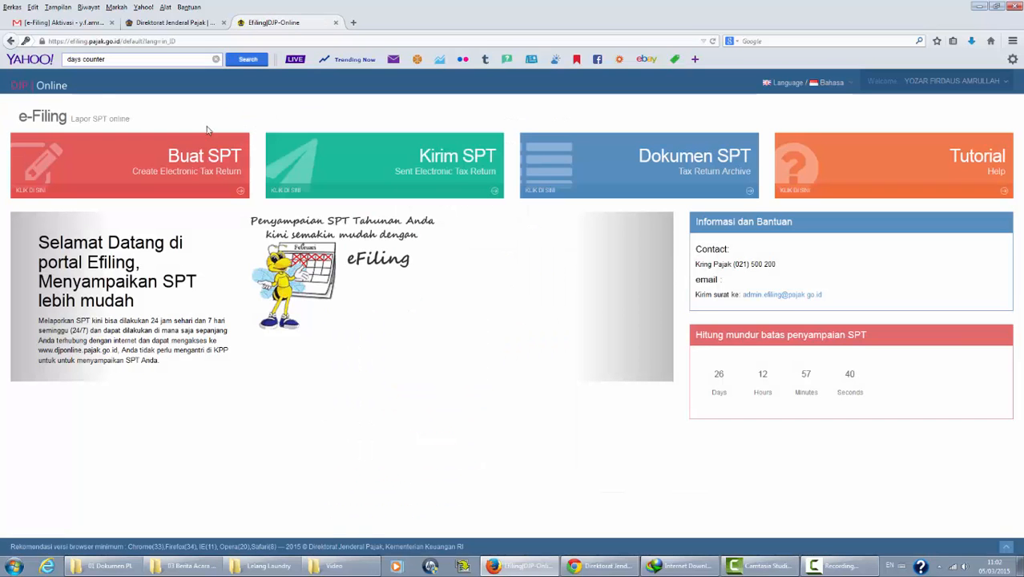
{"action": "left_click", "coordinate": [178, 161]}
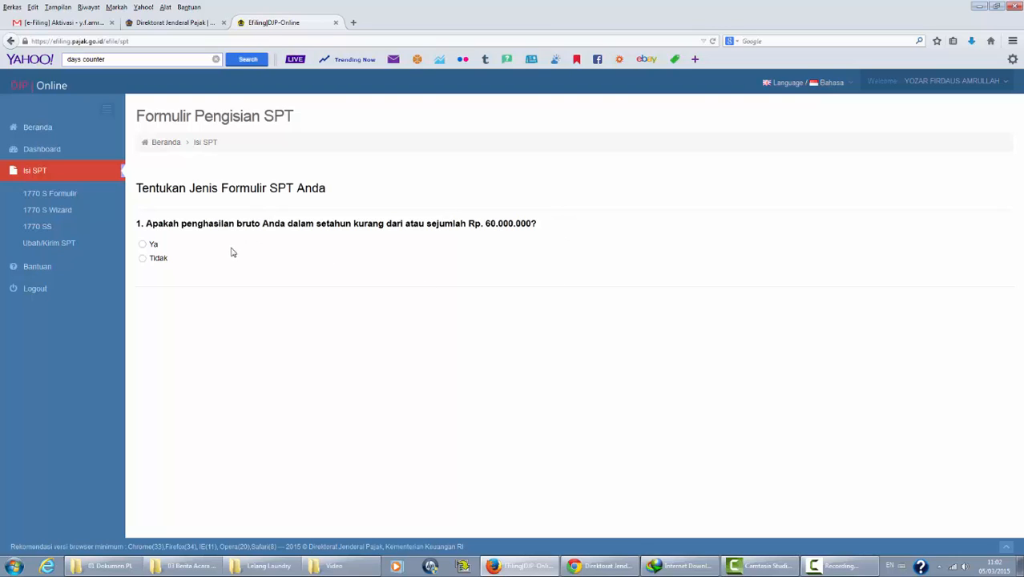
Step: Answer that gross income exceeds Rp 60,000,000 and choose to fill in the 1770 S form
{"action": "left_click", "coordinate": [142, 259]}
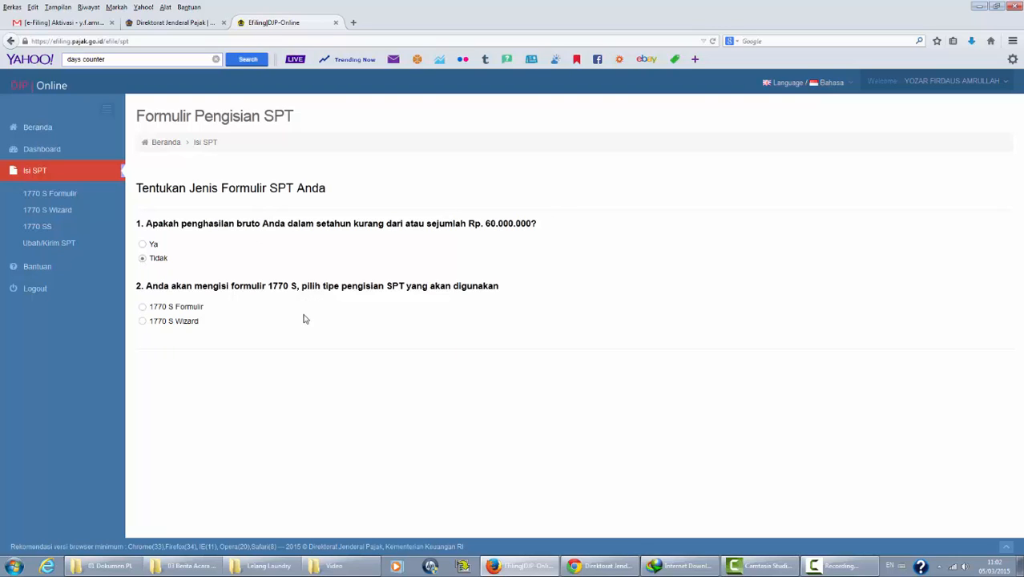
{"action": "left_click", "coordinate": [143, 309]}
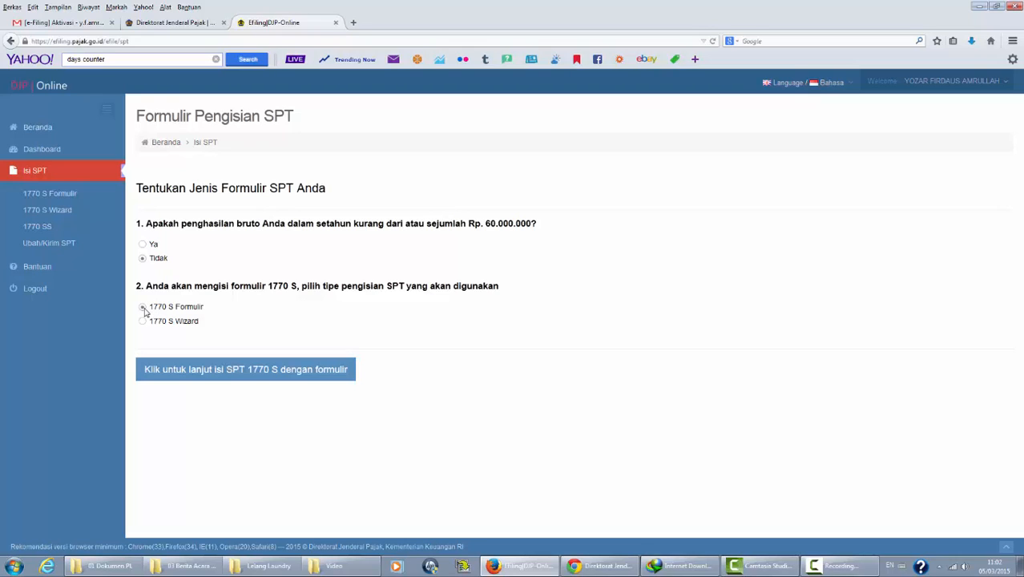
{"action": "left_click", "coordinate": [335, 375]}
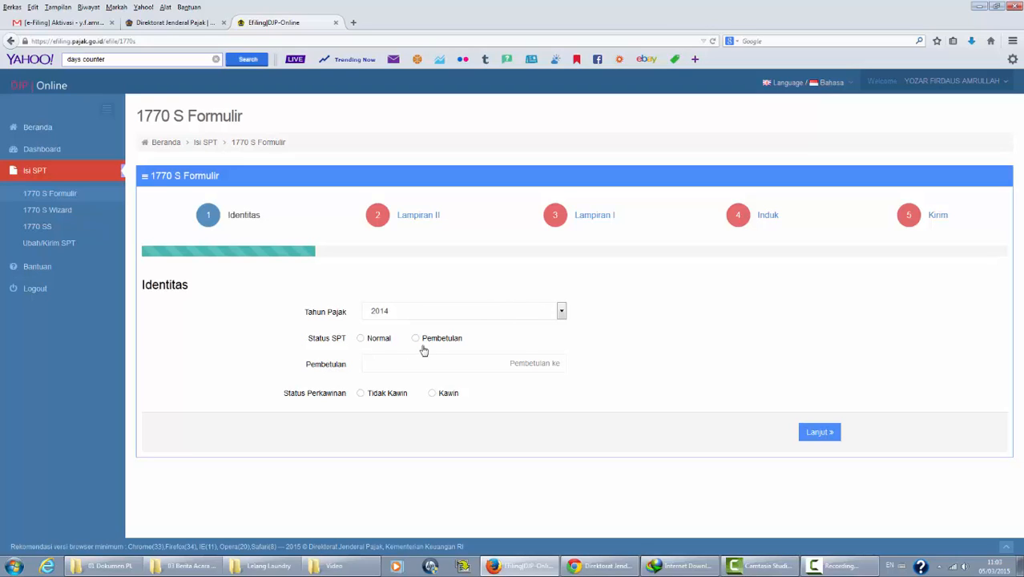
Step: Set the 2014 return to Normal status and unmarried (Tidak Kawin), then continue to Lampiran II
{"action": "left_click", "coordinate": [361, 341]}
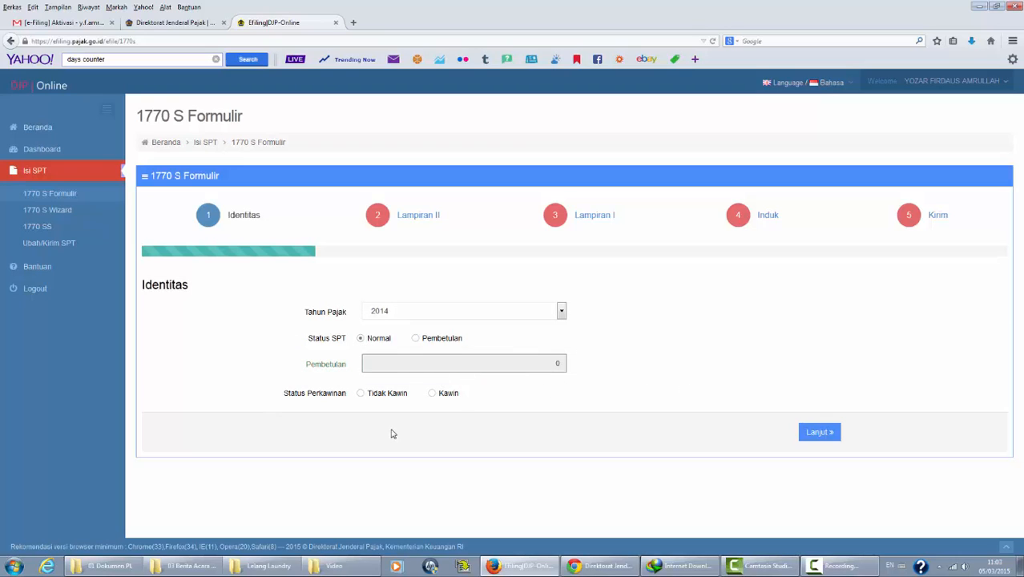
{"action": "left_click", "coordinate": [360, 394]}
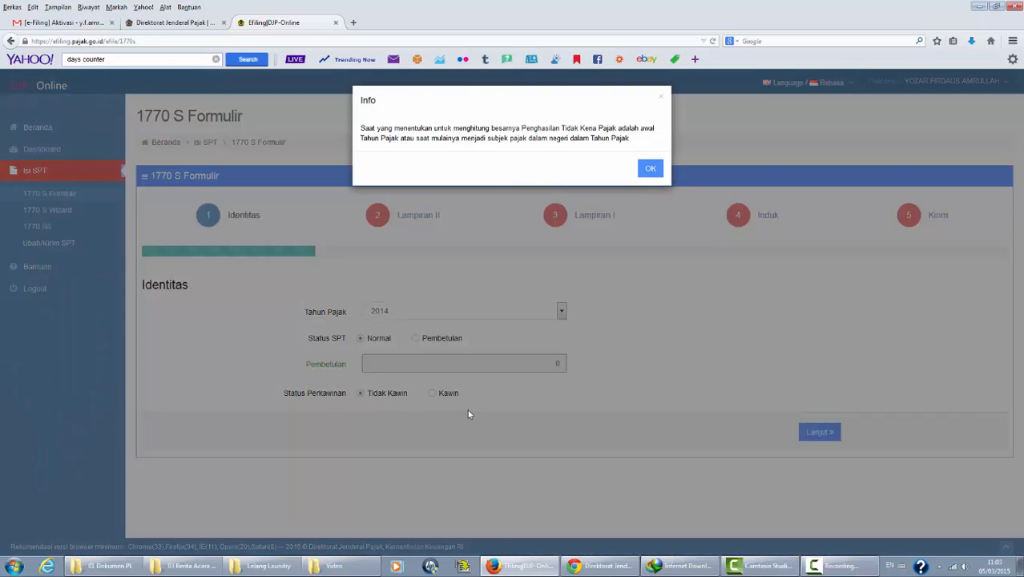
{"action": "left_click", "coordinate": [650, 170]}
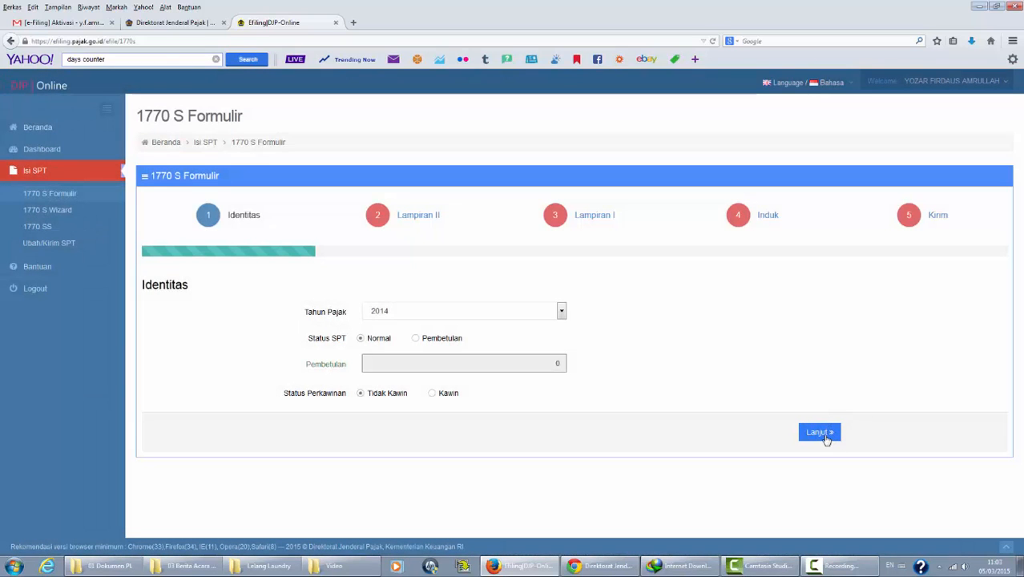
{"action": "left_click", "coordinate": [819, 432]}
{"action": "scroll", "coordinate": [1021, 272], "scroll_direction": "down", "scroll_amount": 2}
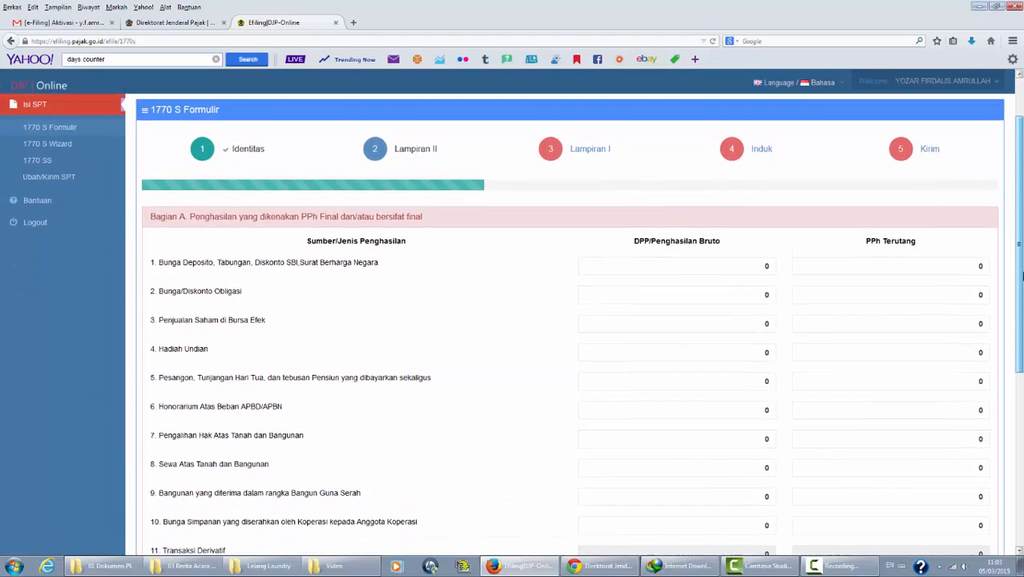
Step: Replace the 0 in row 6 Honorarium Atas Beban APBD/APBN with the 1721-VII gross amount
{"action": "scroll", "coordinate": [1021, 272], "scroll_direction": "up", "scroll_amount": 2}
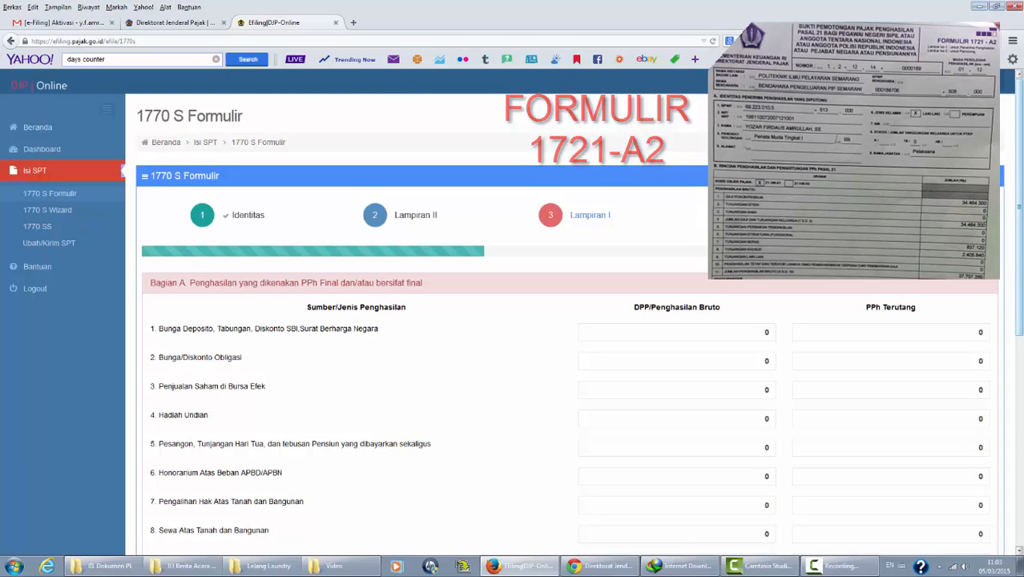
{"action": "scroll", "coordinate": [380, 263], "scroll_direction": "down", "scroll_amount": 5}
{"action": "left_click", "coordinate": [737, 277]}
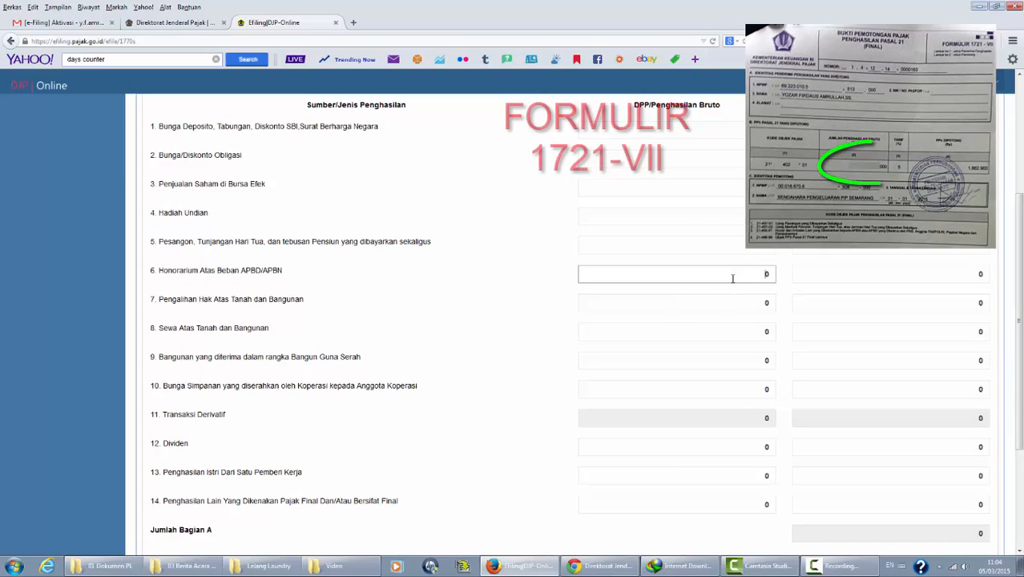
{"action": "left_click_drag", "start_coordinate": [732, 278], "coordinate": [804, 274]}
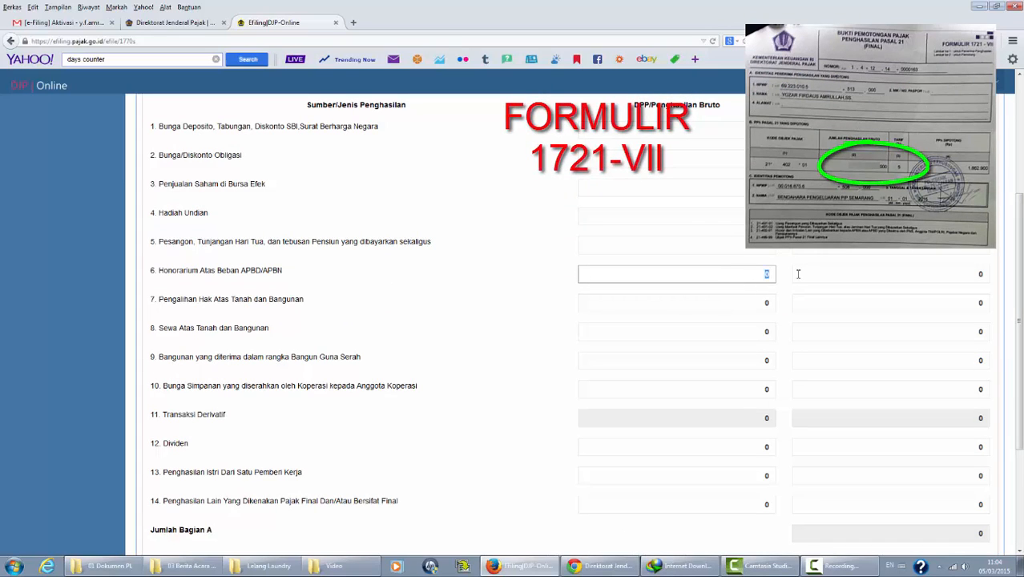
{"action": "type", "text": "37"}
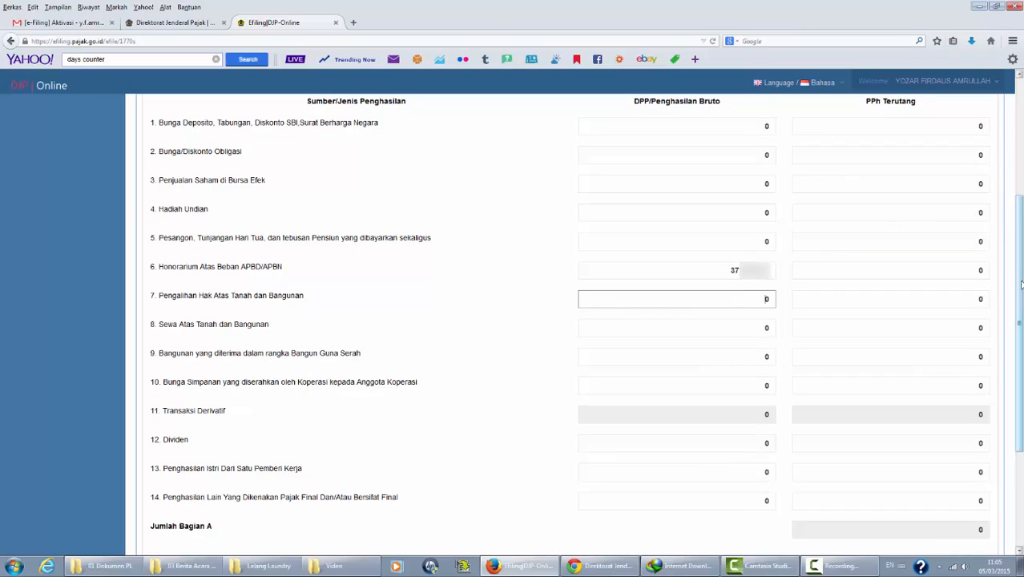
{"action": "scroll", "coordinate": [242, 381], "scroll_direction": "down", "scroll_amount": 3}
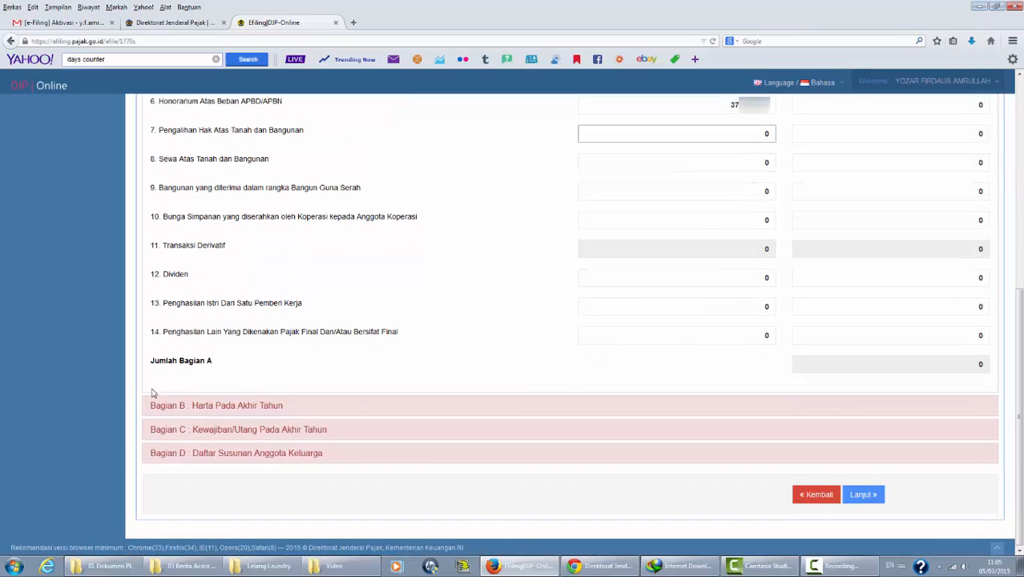
Step: Import last year's assets into Bagian B and review the 'motor honda beat' entry without changes
{"action": "left_click", "coordinate": [218, 412]}
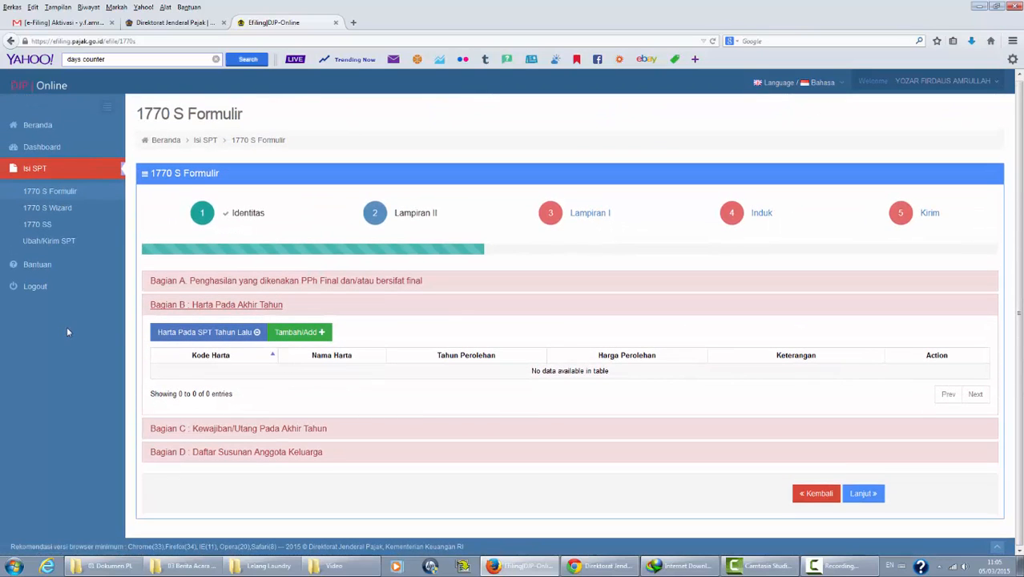
{"action": "left_click", "coordinate": [189, 335]}
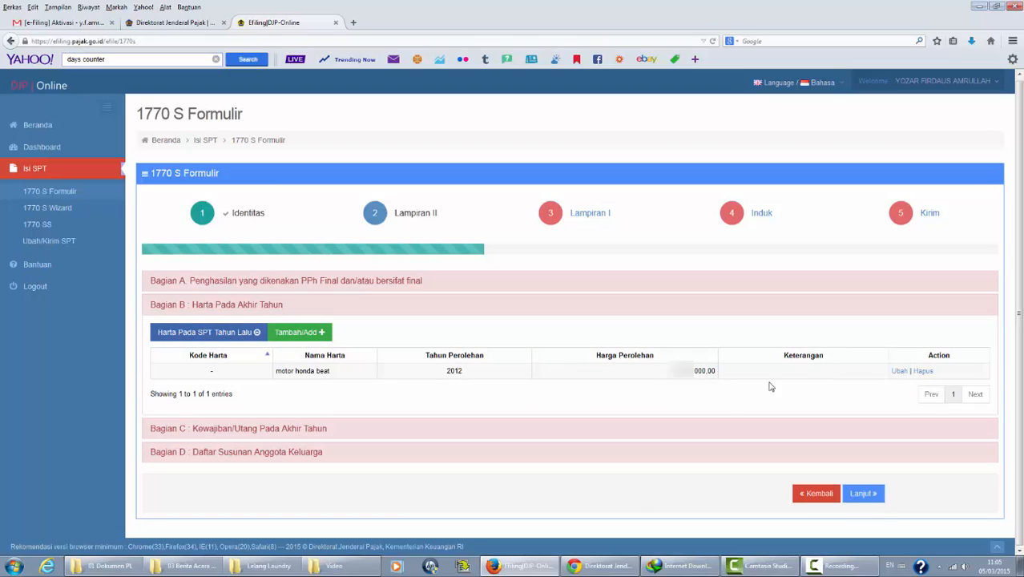
{"action": "left_click", "coordinate": [900, 371]}
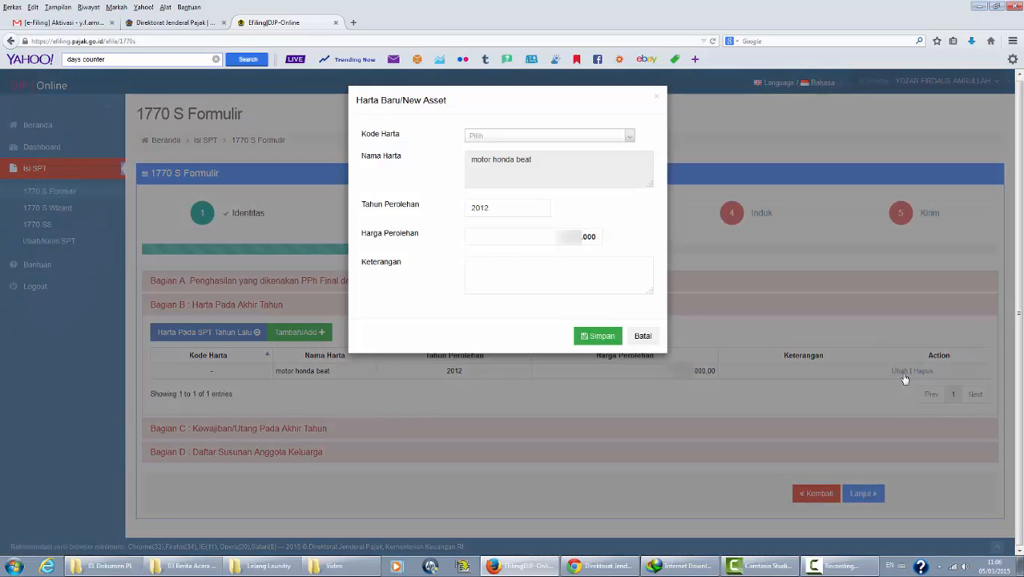
{"action": "left_click", "coordinate": [642, 336]}
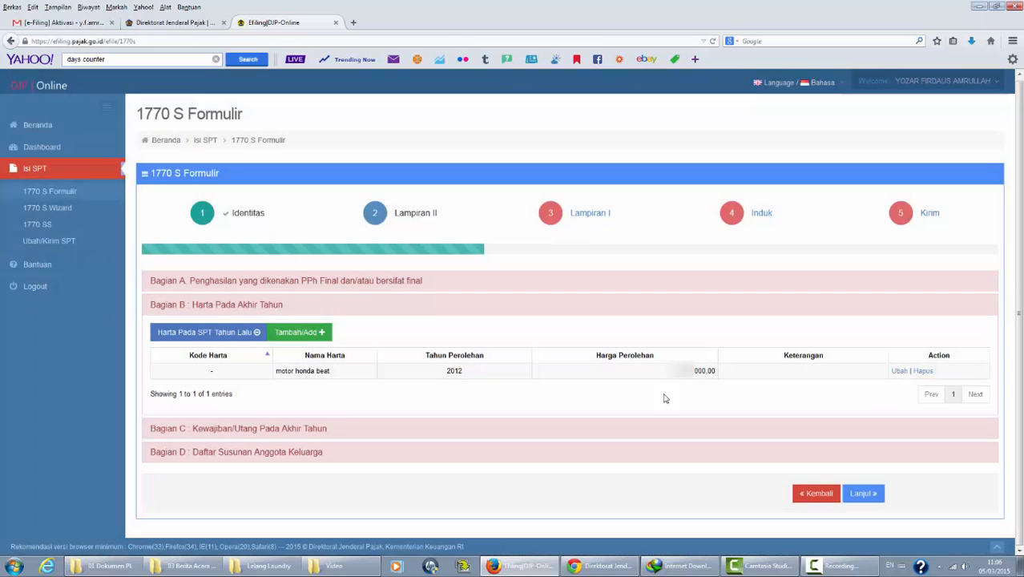
Step: Cancel the new asset entry and check that Bagian C debts and Bagian D family lists are empty
{"action": "left_click", "coordinate": [298, 333]}
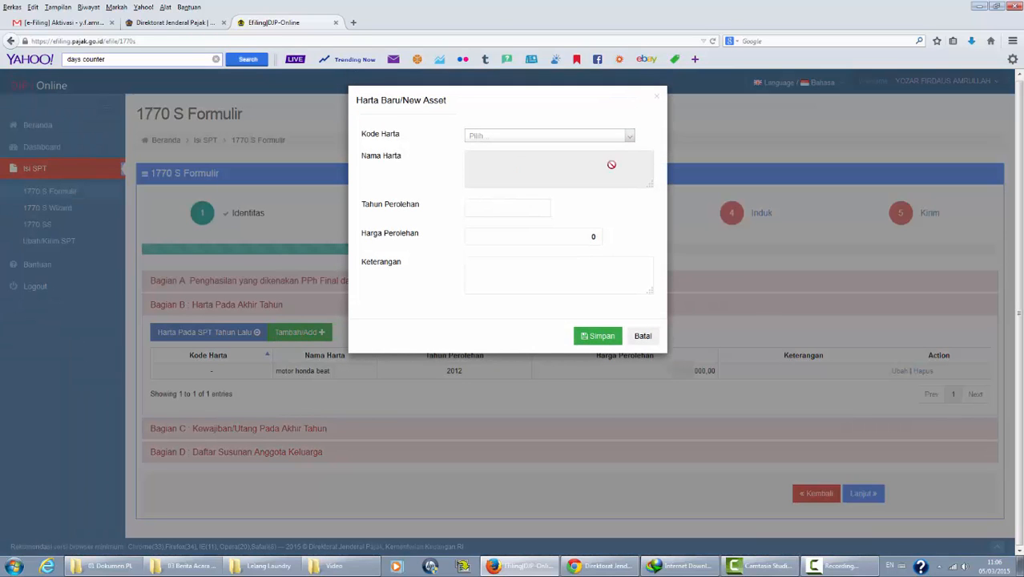
{"action": "left_click", "coordinate": [643, 336]}
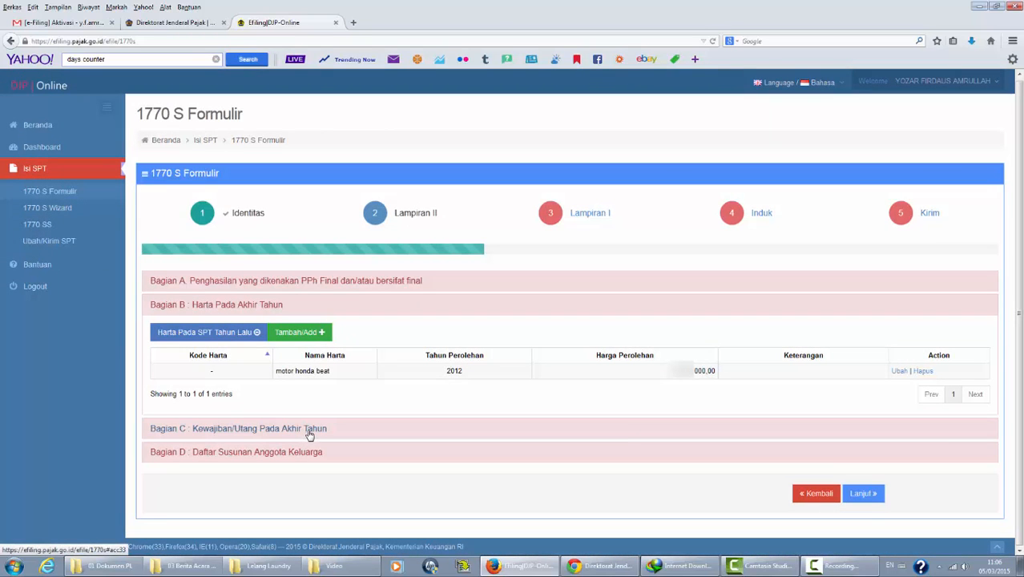
{"action": "left_click", "coordinate": [309, 433]}
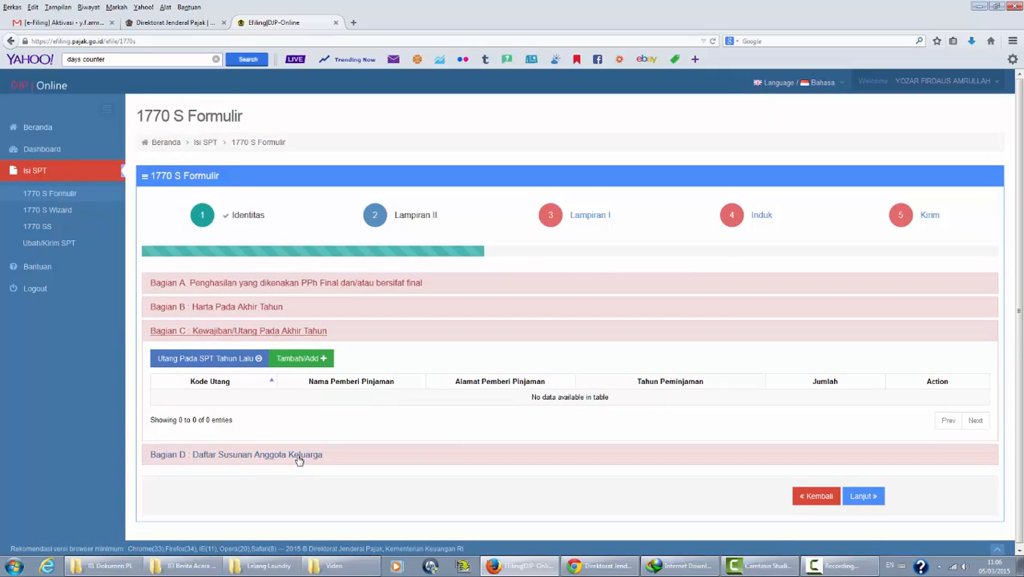
{"action": "left_click", "coordinate": [299, 457]}
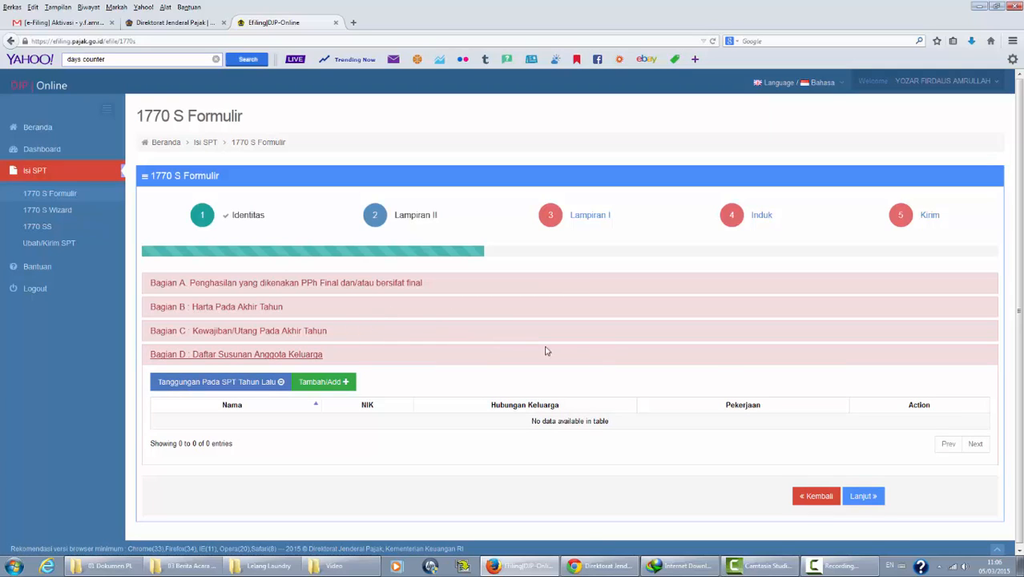
Step: Move to Lampiran I and expand Bagian B non-taxable income and Bagian C withholding list
{"action": "left_click", "coordinate": [862, 496]}
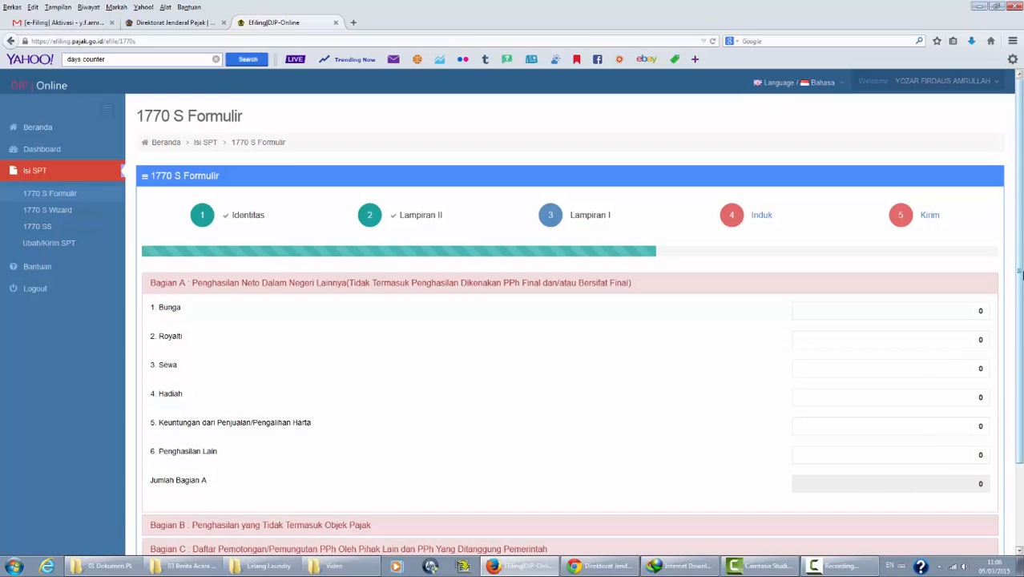
{"action": "left_click_drag", "start_coordinate": [1021, 275], "coordinate": [1022, 344]}
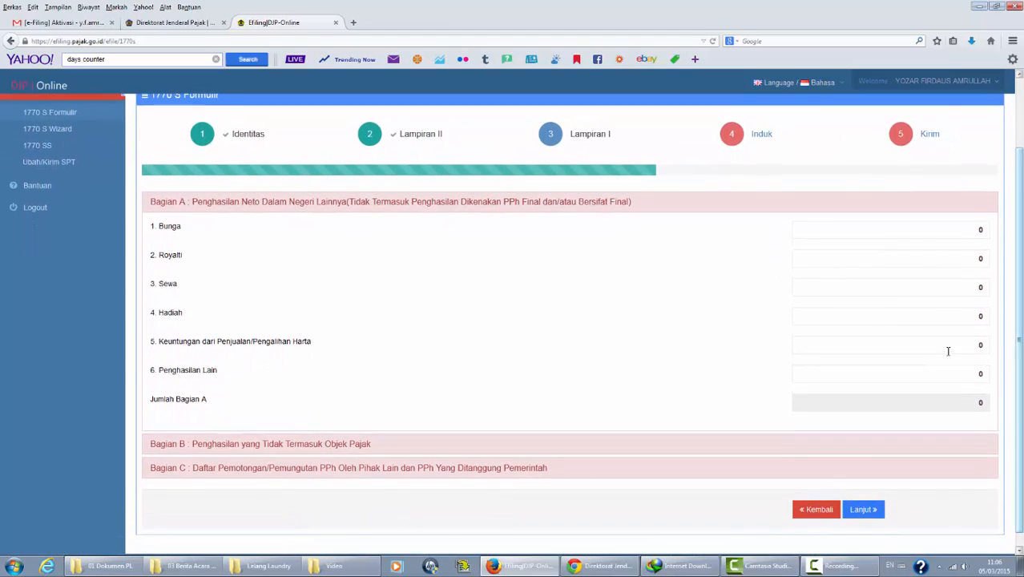
{"action": "left_click", "coordinate": [326, 445]}
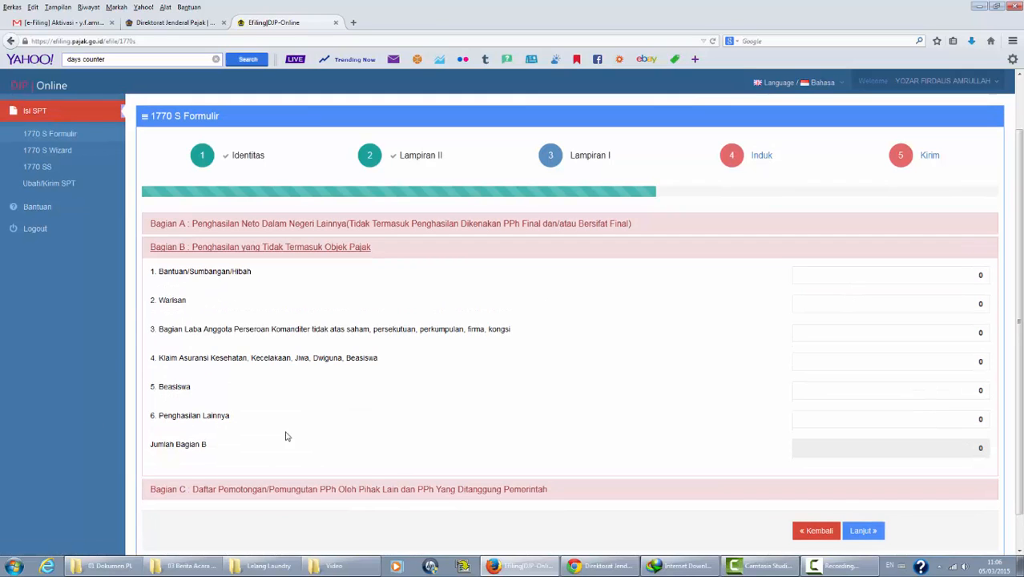
{"action": "left_click", "coordinate": [378, 491]}
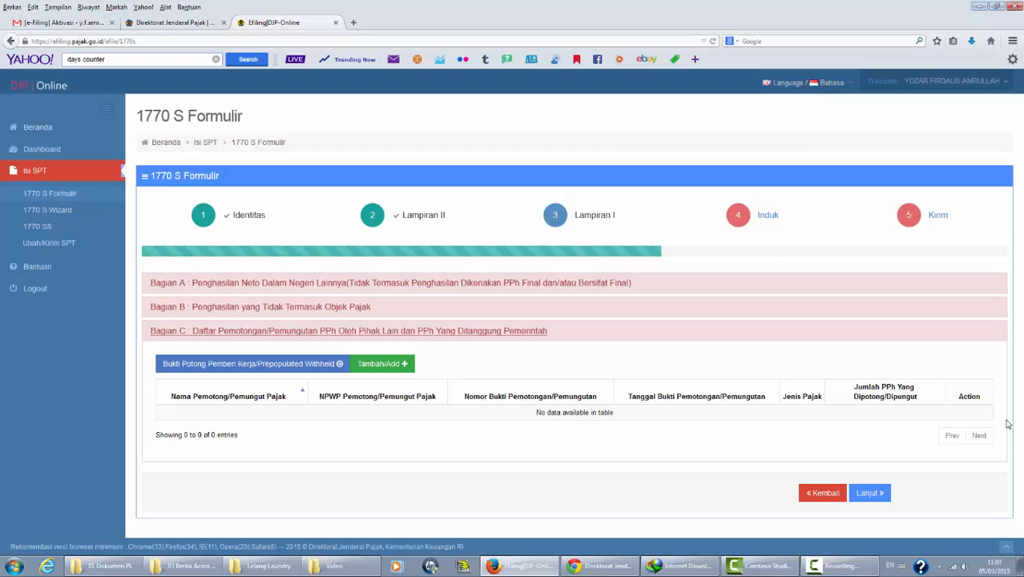
Step: Add a withholding slip with withholder Bend PIP Semarang, their NPWP and the slip number
{"action": "left_click", "coordinate": [387, 367]}
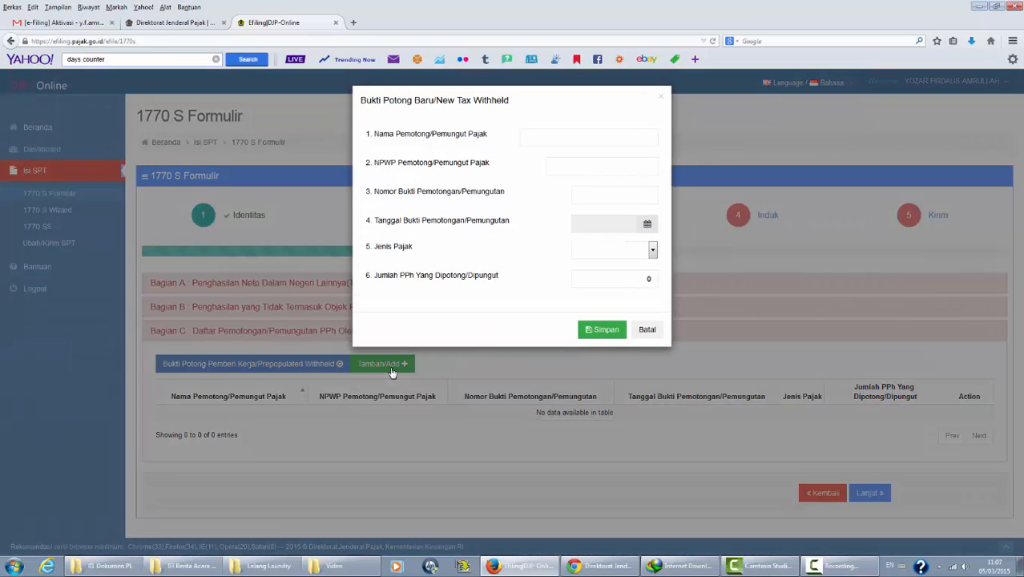
{"action": "left_click", "coordinate": [583, 138]}
{"action": "type", "text": "Bend PIP Se"}
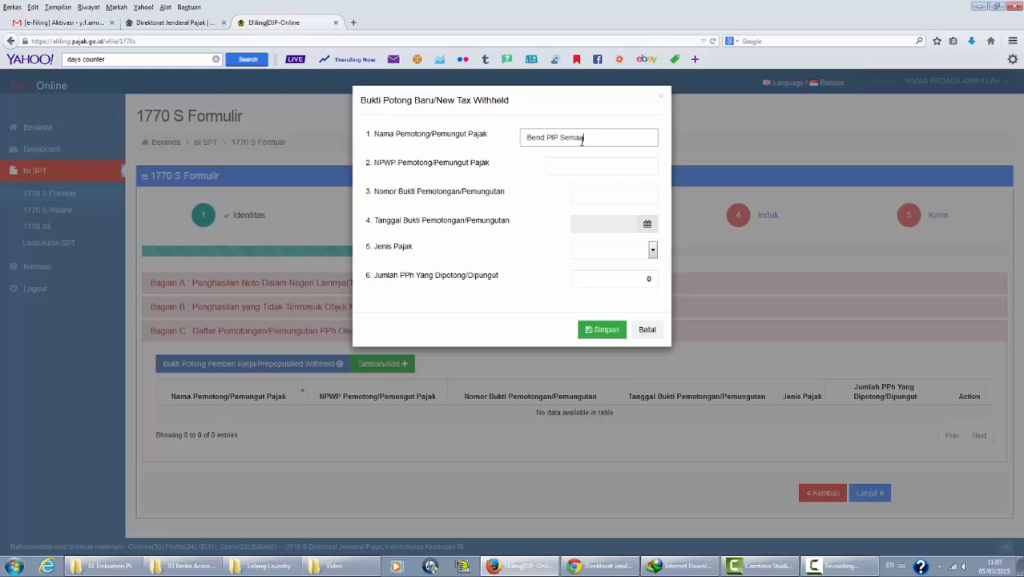
{"action": "type", "text": "marang"}
{"action": "key", "text": "Tab"}
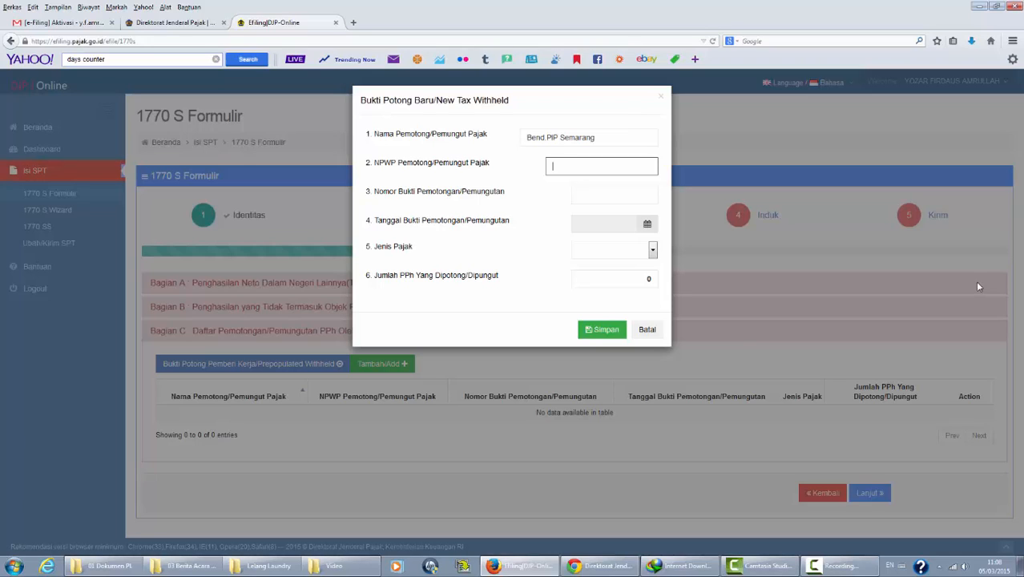
{"action": "type", "text": "000"}
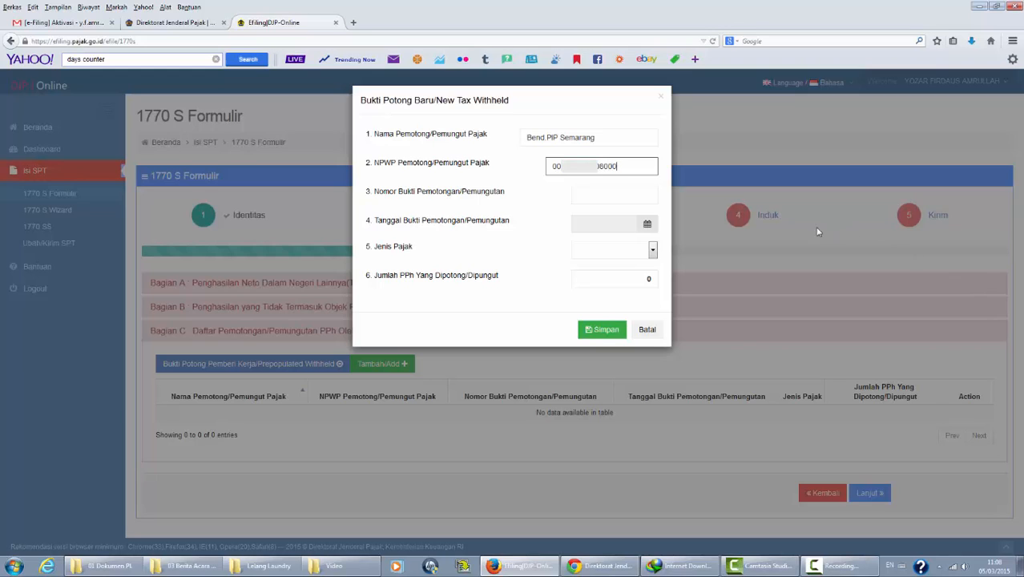
{"action": "left_click", "coordinate": [629, 199]}
{"action": "key", "text": "ctrl+v"}
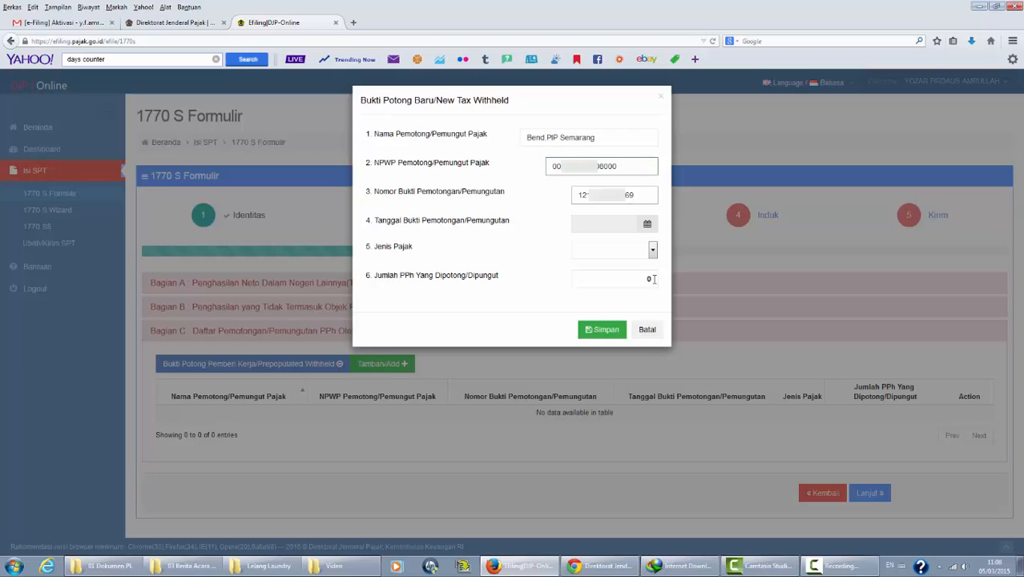
Step: Date the slip 08-01-2015, choose Pasal 21, enter 494200 withheld, and save it
{"action": "left_click", "coordinate": [648, 225]}
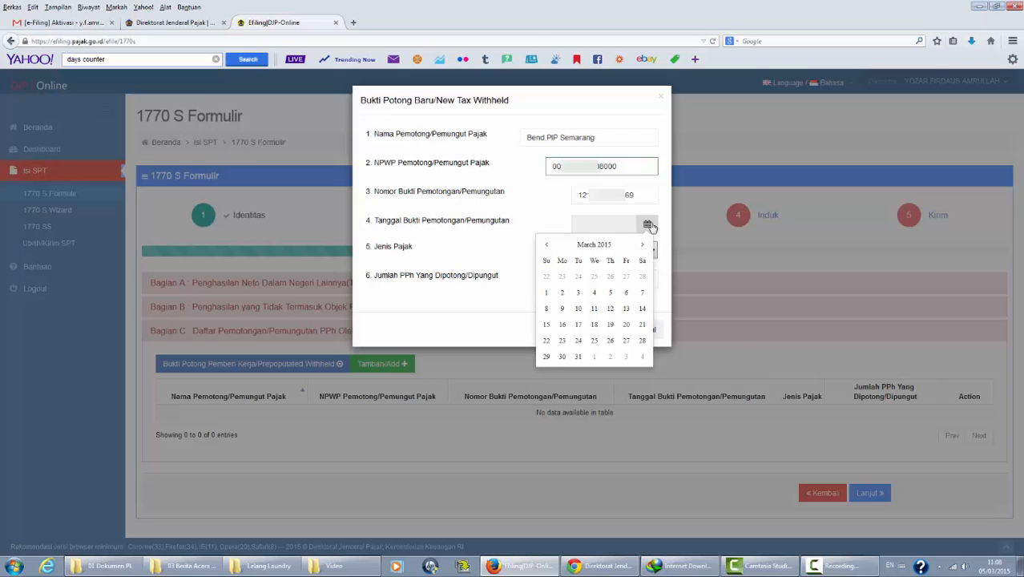
{"action": "left_click", "coordinate": [546, 244]}
{"action": "left_click", "coordinate": [547, 244]}
{"action": "left_click", "coordinate": [609, 293]}
{"action": "left_click", "coordinate": [652, 251]}
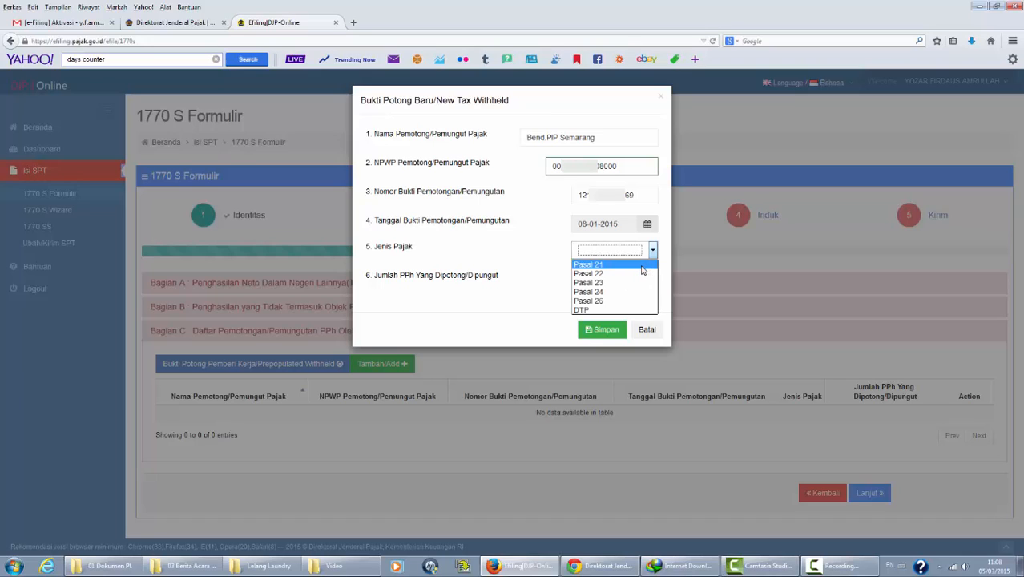
{"action": "left_click", "coordinate": [641, 267]}
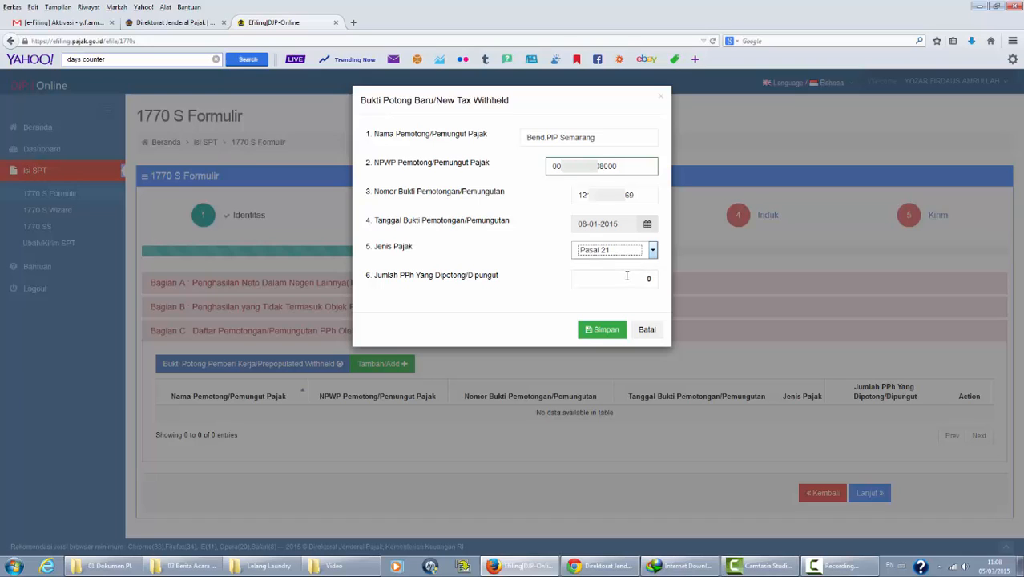
{"action": "left_click", "coordinate": [626, 276]}
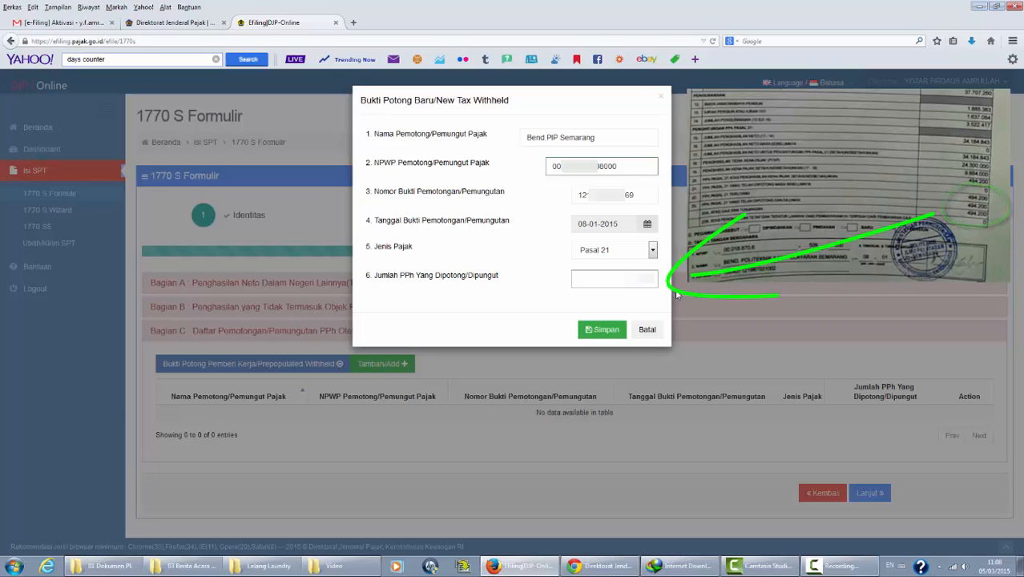
{"action": "type", "text": "494200"}
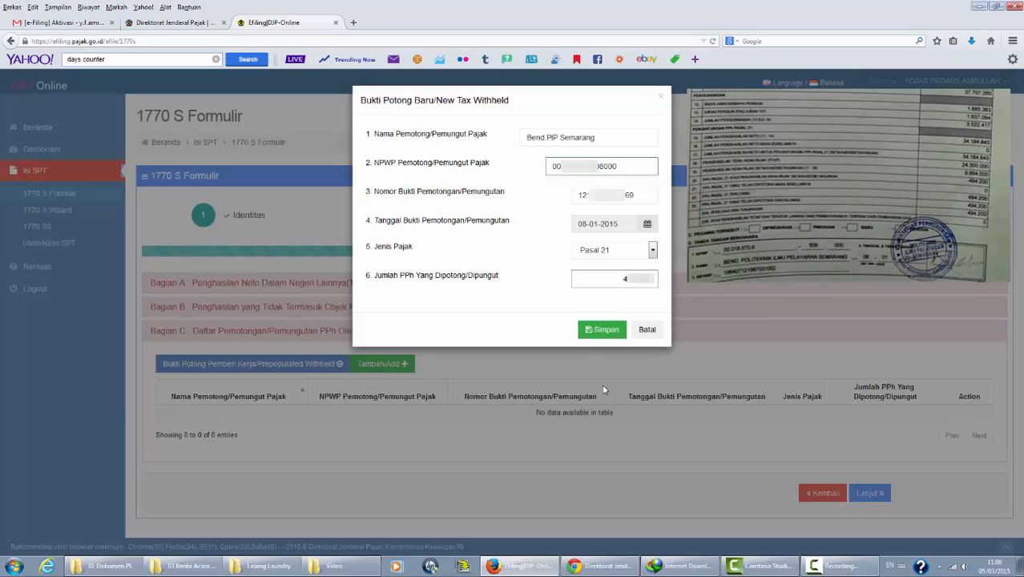
{"action": "left_click", "coordinate": [598, 330]}
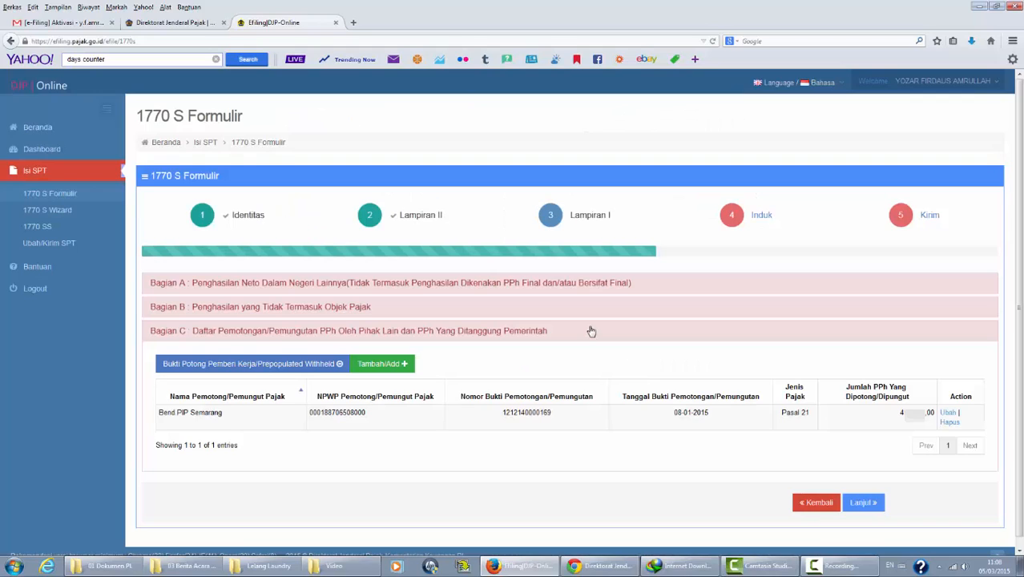
Step: Go on to the main 1770 S form and enter 34184843 in row 1
{"action": "left_click", "coordinate": [862, 503]}
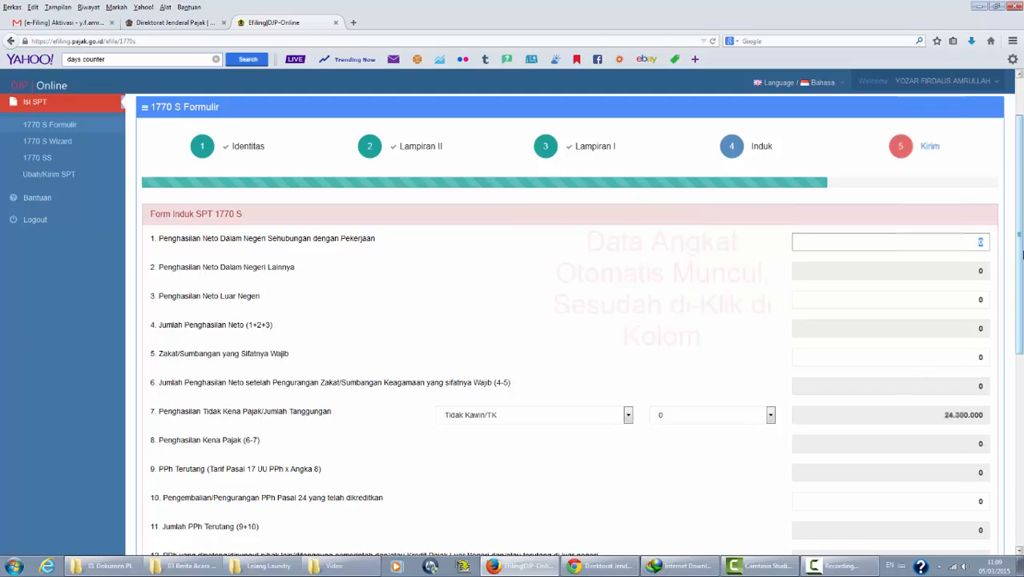
{"action": "type", "text": "34184843"}
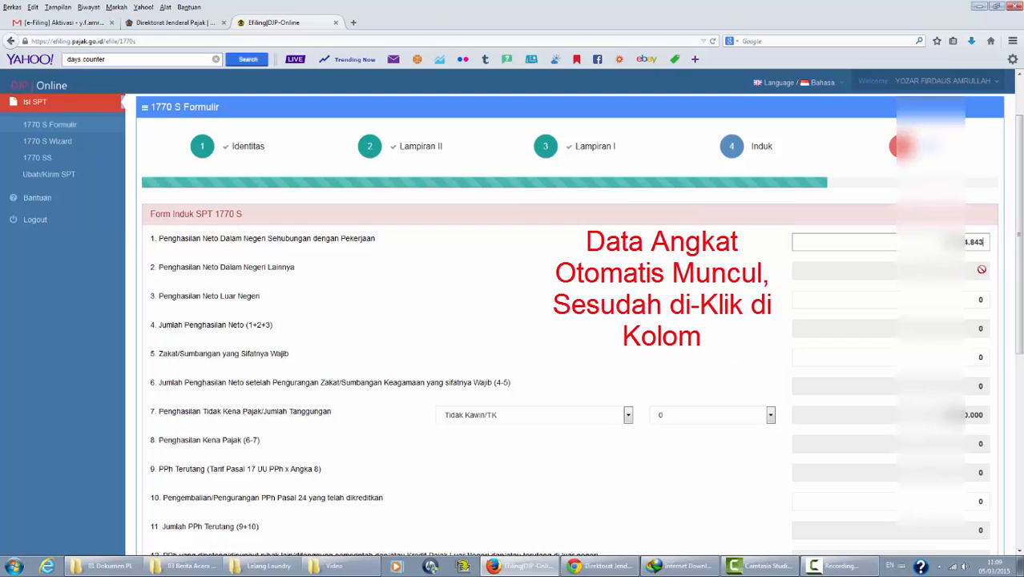
{"action": "left_click", "coordinate": [975, 270]}
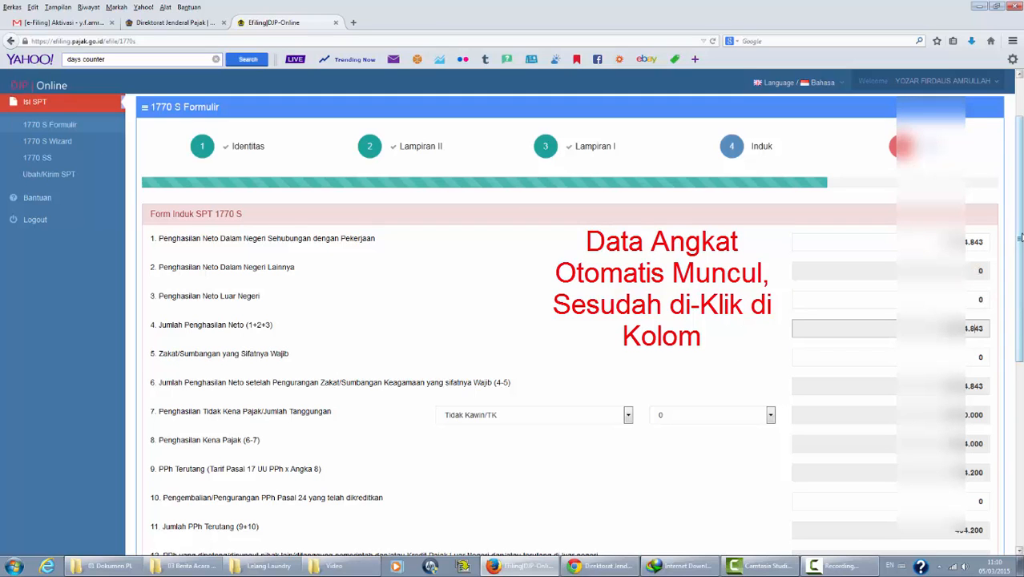
Step: Review zakat and the TK marital status item down to line 16 Nihil, which shows 0
{"action": "scroll", "coordinate": [1020, 238], "scroll_direction": "down", "scroll_amount": 2}
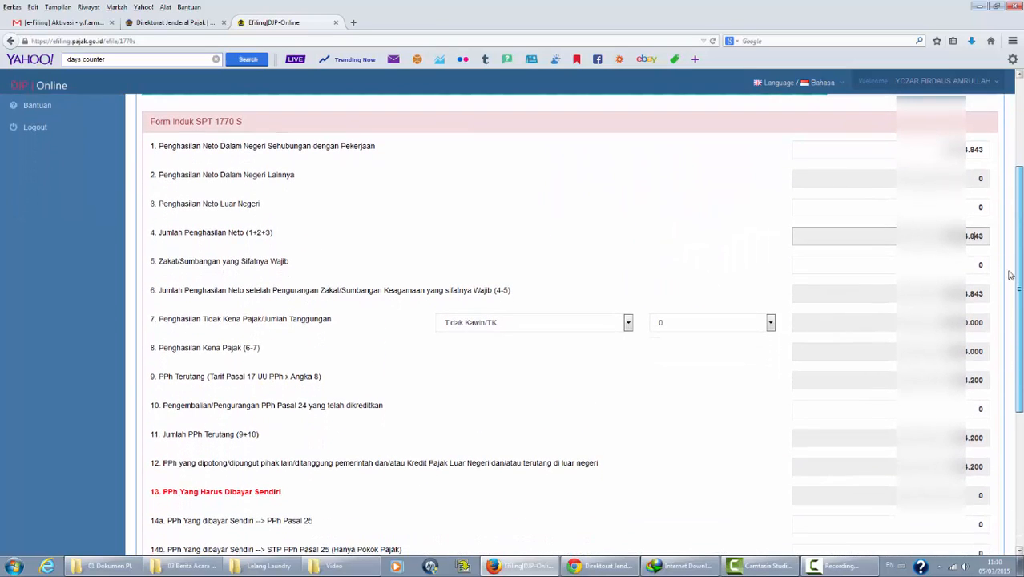
{"action": "left_click", "coordinate": [977, 264]}
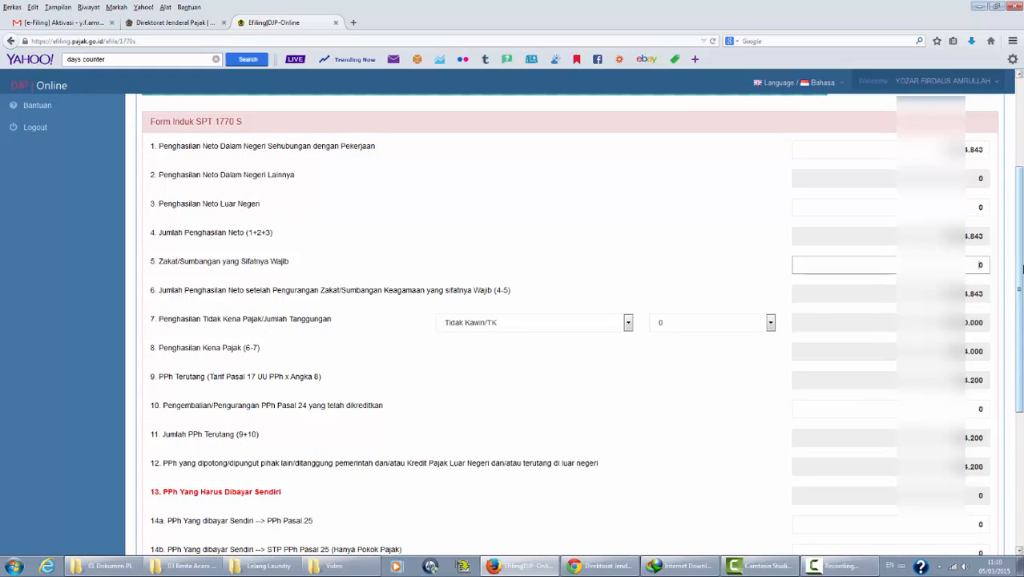
{"action": "scroll", "coordinate": [1019, 292], "scroll_direction": "down", "scroll_amount": 1}
{"action": "left_click_drag", "start_coordinate": [1022, 293], "coordinate": [1020, 306]}
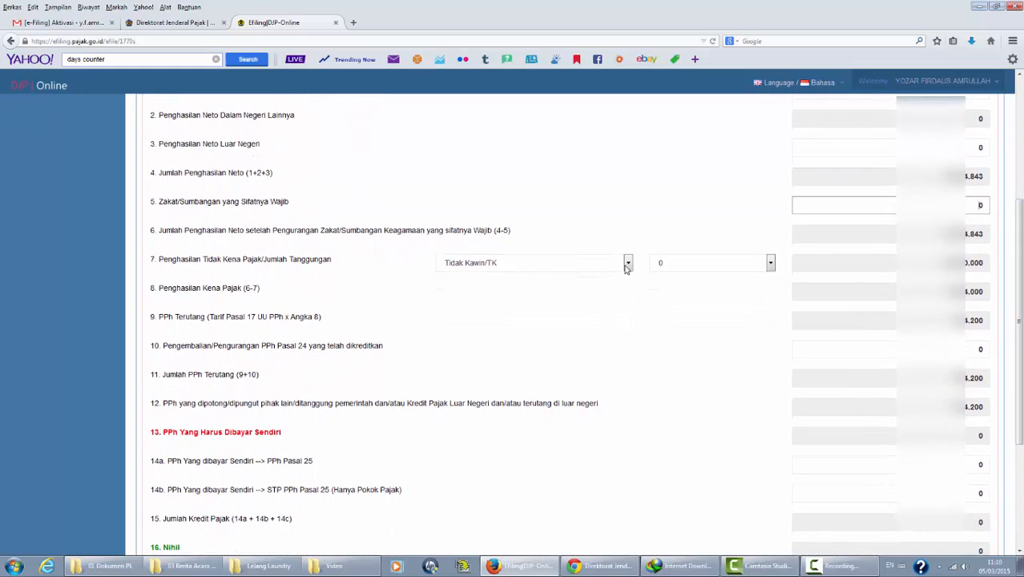
{"action": "left_click_drag", "start_coordinate": [1022, 304], "coordinate": [1021, 322]}
{"action": "left_click", "coordinate": [629, 232]}
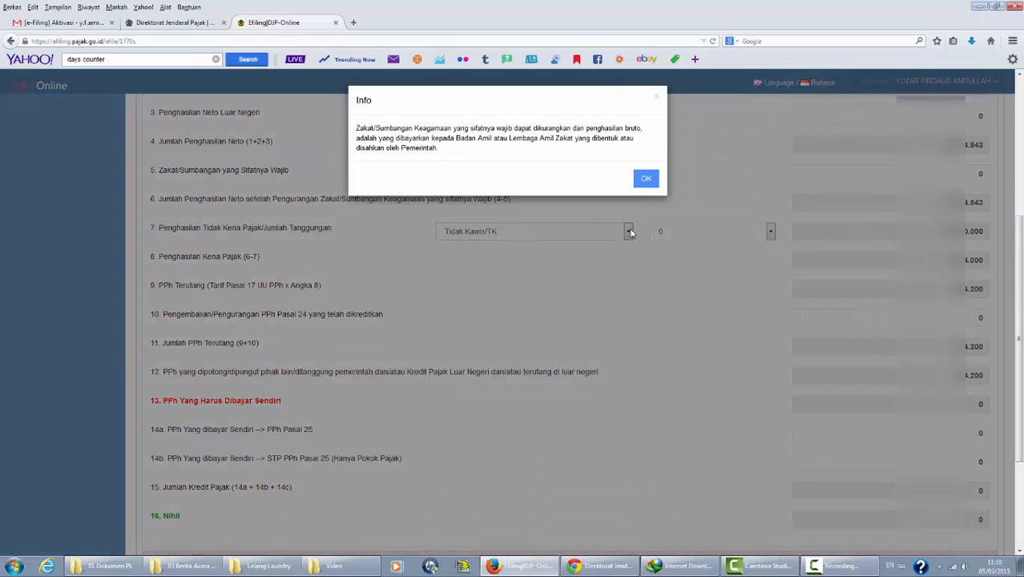
{"action": "left_click", "coordinate": [646, 176]}
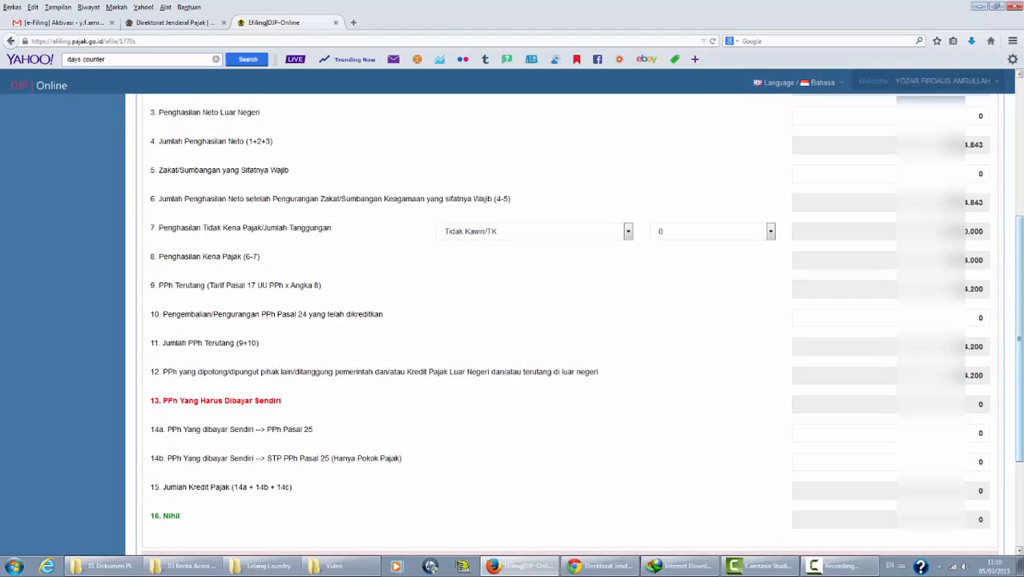
{"action": "scroll", "coordinate": [1021, 322], "scroll_direction": "down", "scroll_amount": 3}
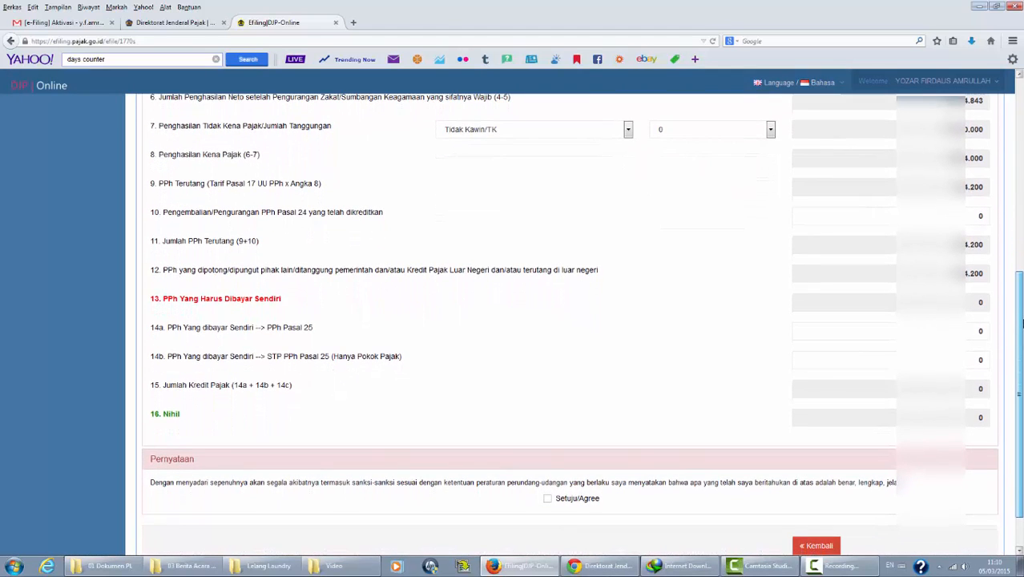
{"action": "scroll", "coordinate": [760, 396], "scroll_direction": "down", "scroll_amount": 1}
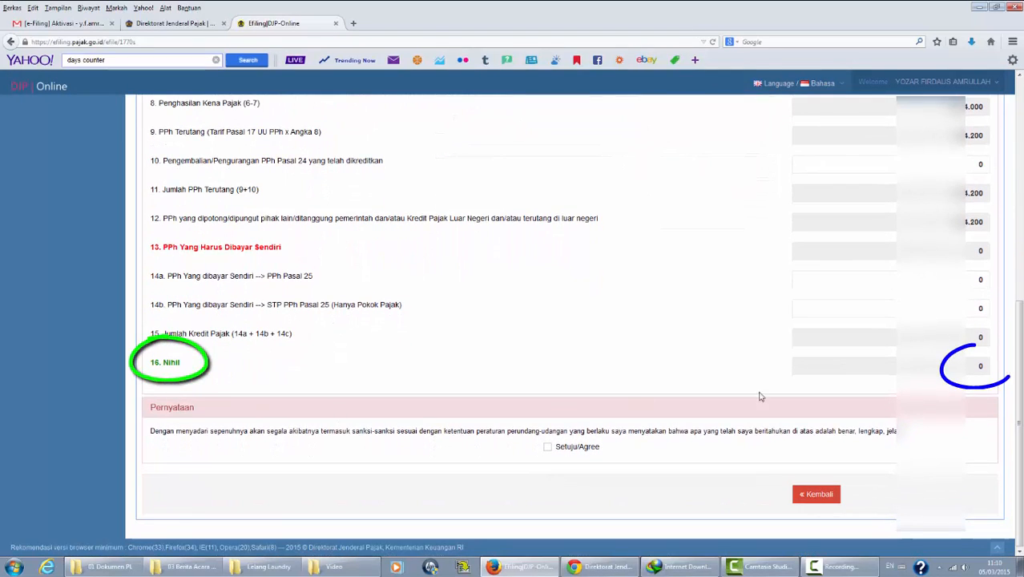
Step: Agree to the declaration and save the 2014 1770 S return, reaching Kirim with Nihil status
{"action": "left_click", "coordinate": [547, 448]}
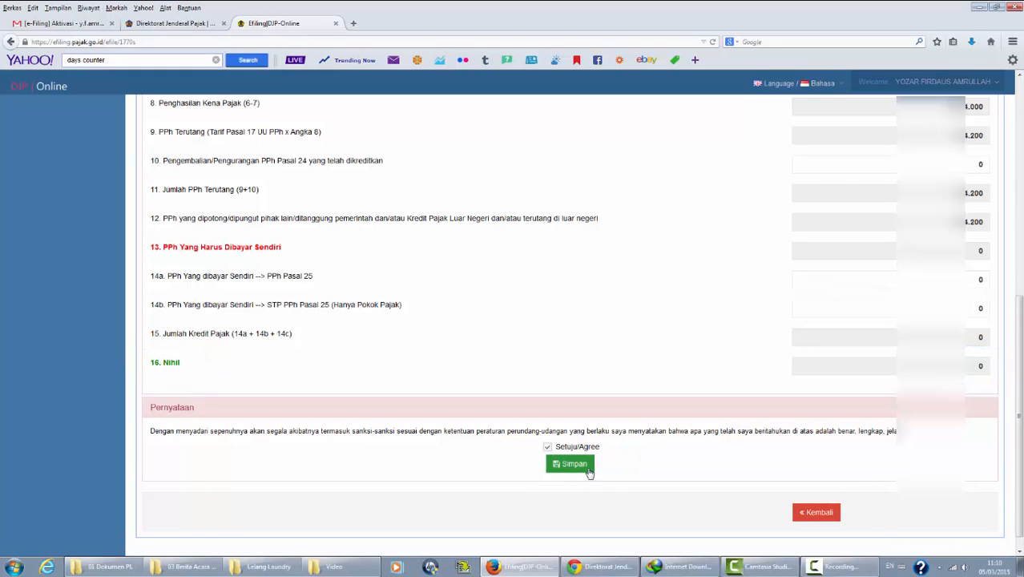
{"action": "left_click", "coordinate": [588, 471]}
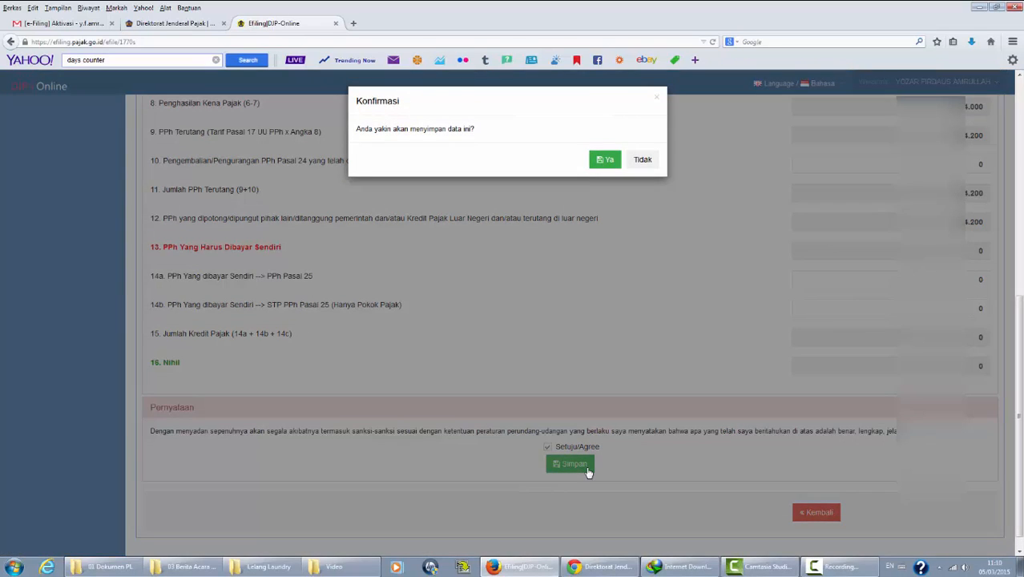
{"action": "left_click", "coordinate": [606, 162]}
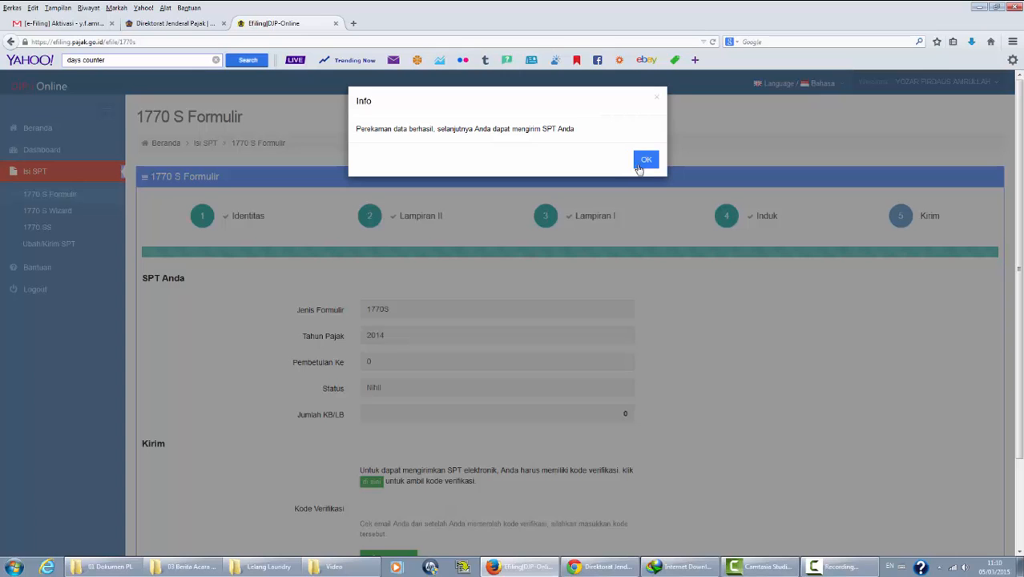
{"action": "left_click", "coordinate": [646, 159]}
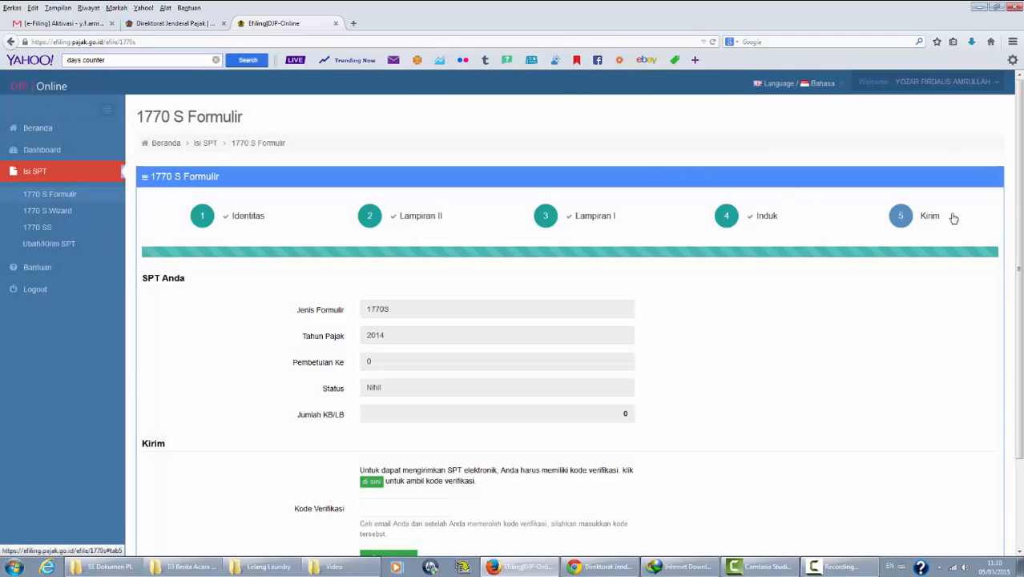
{"action": "mouse_move", "coordinate": [1021, 203]}
{"action": "left_mouse_down"}
{"action": "mouse_move", "coordinate": [1022, 261]}
{"action": "mouse_move", "coordinate": [1023, 212]}
{"action": "left_mouse_up"}
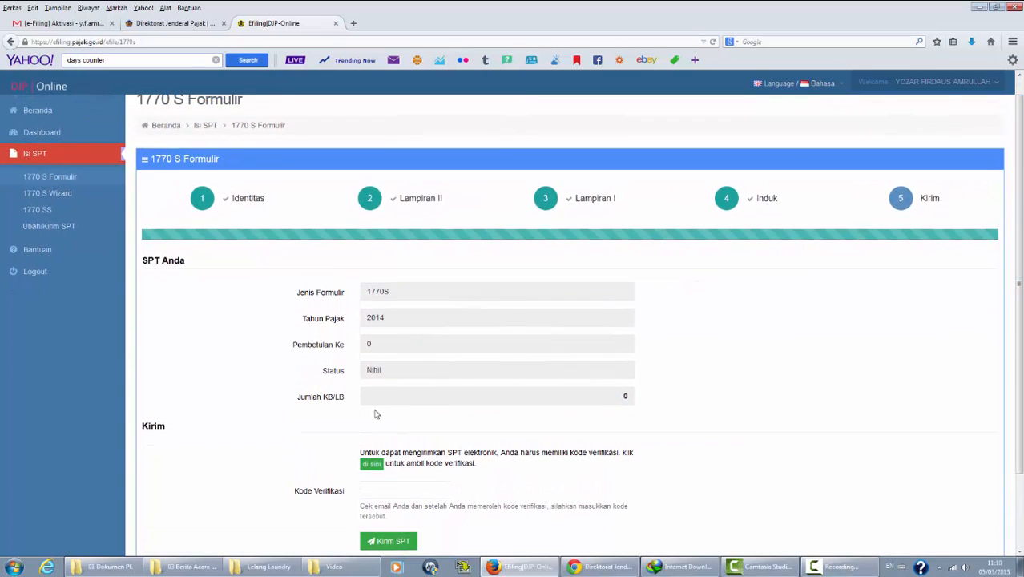
Step: Have the sending verification code emailed, dismiss the code-sent notice, and go to Gmail
{"action": "left_click", "coordinate": [374, 465]}
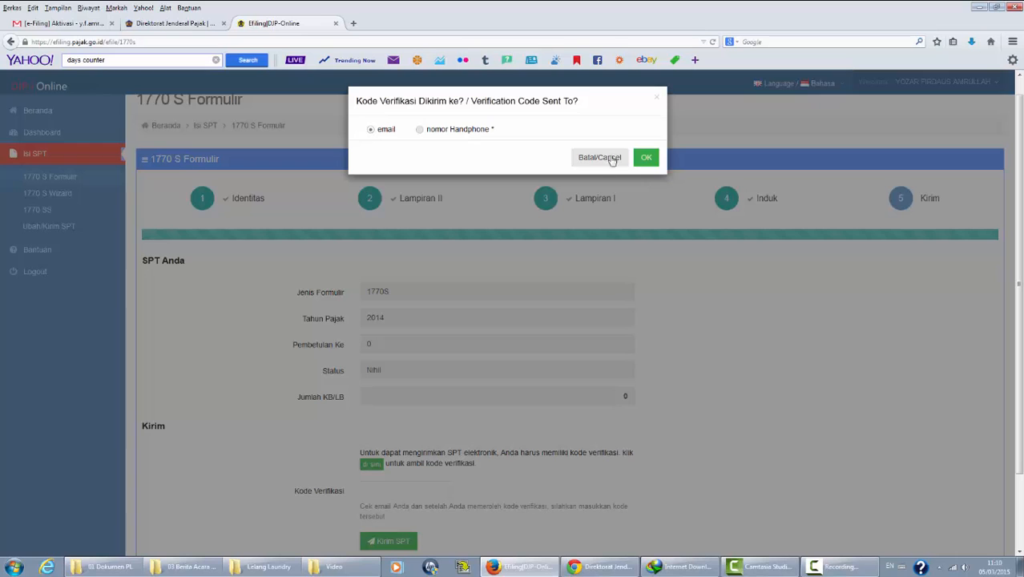
{"action": "left_click", "coordinate": [646, 160]}
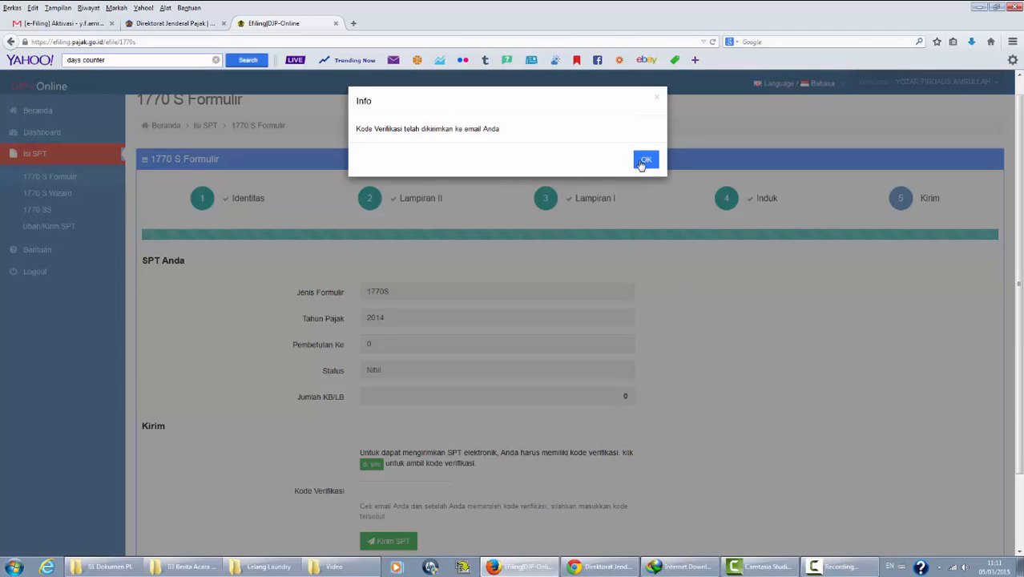
{"action": "left_click", "coordinate": [645, 160]}
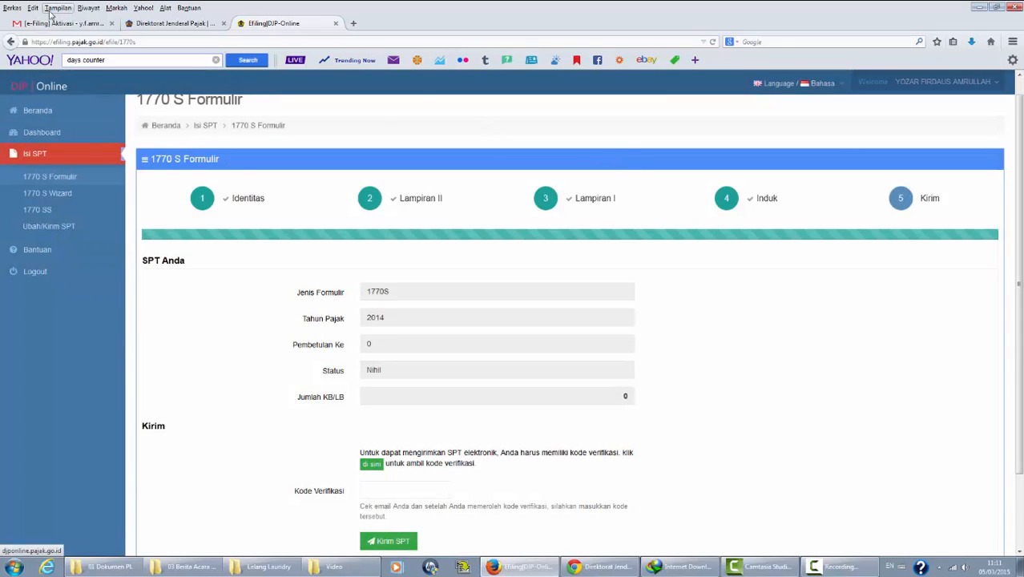
{"action": "left_click", "coordinate": [54, 23]}
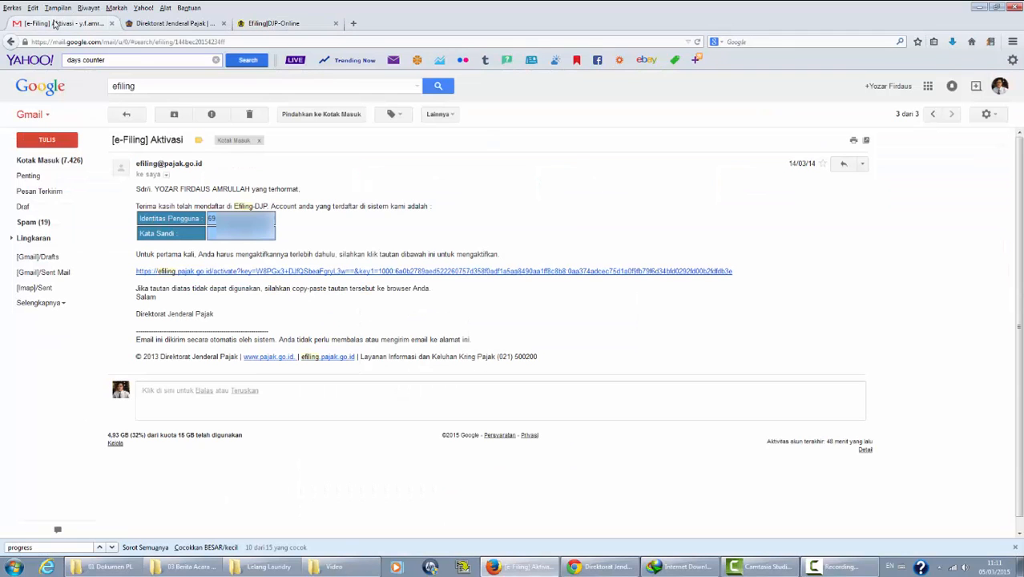
Step: Copy the verification code from the [e-Filing] Kode Verifikasi email in the Gmail inbox
{"action": "left_click", "coordinate": [51, 162]}
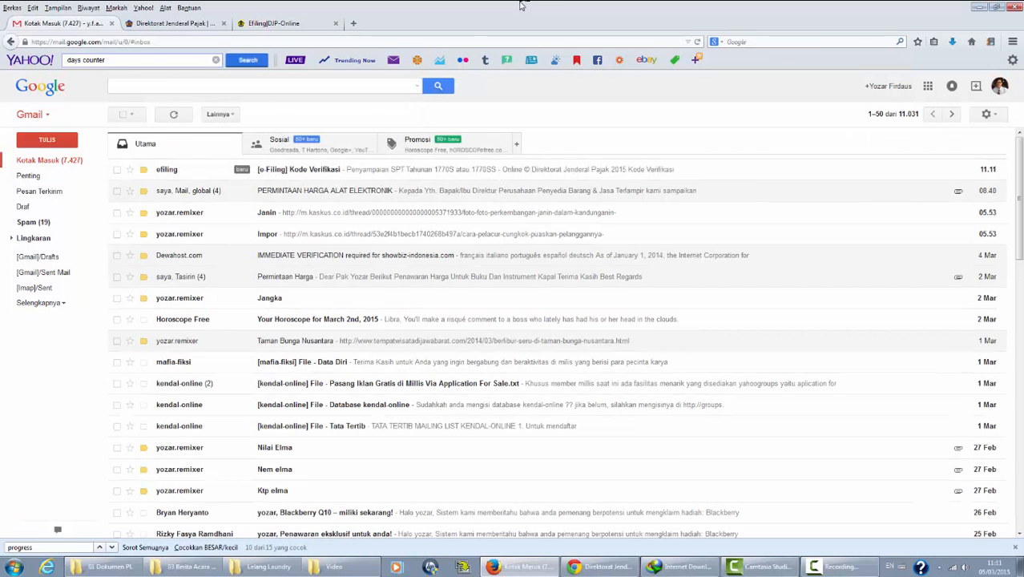
{"action": "left_click", "coordinate": [471, 172]}
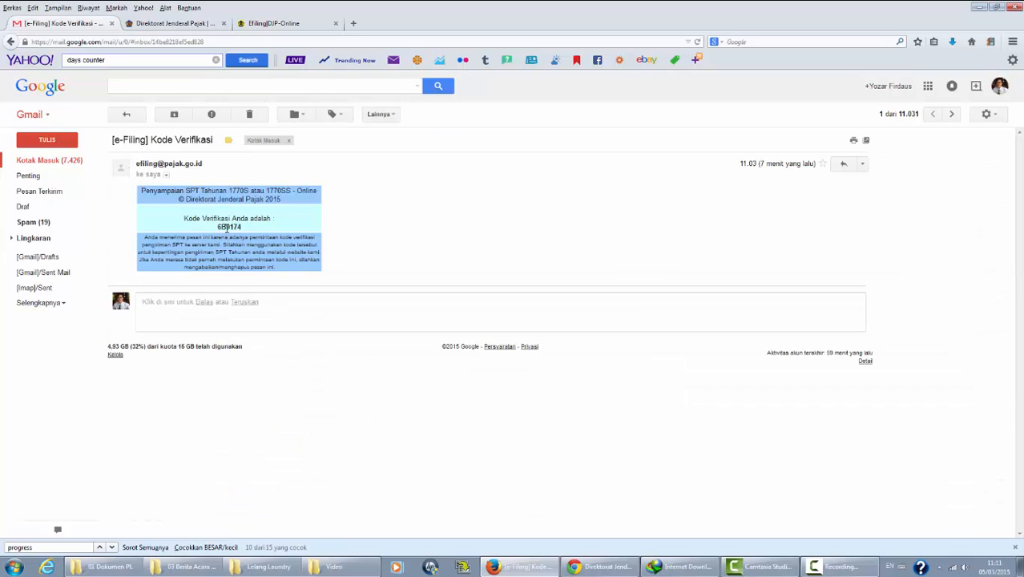
{"action": "double_click", "coordinate": [227, 227]}
{"action": "right_click", "coordinate": [229, 228]}
{"action": "left_click", "coordinate": [257, 244]}
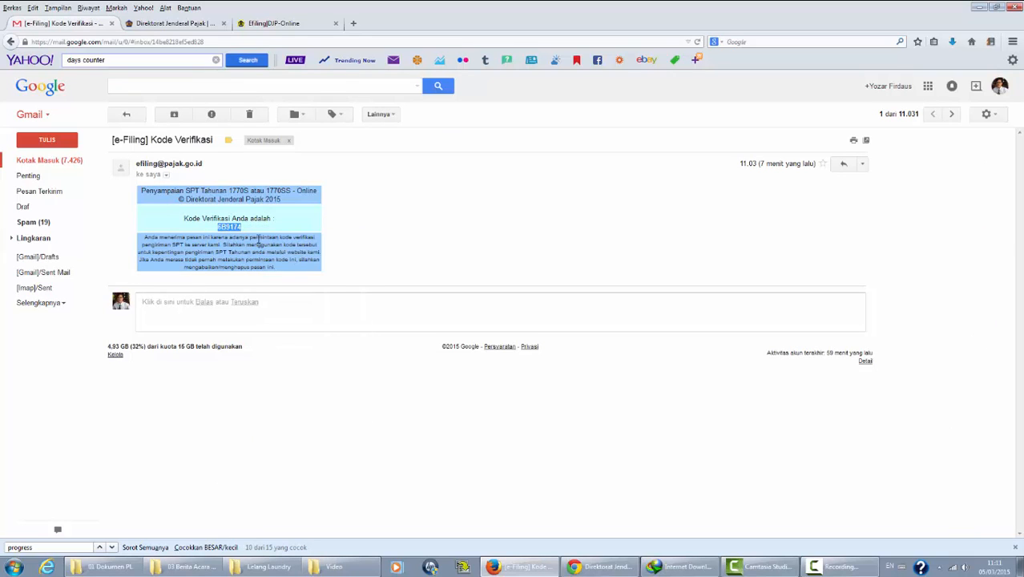
{"action": "left_click", "coordinate": [282, 24]}
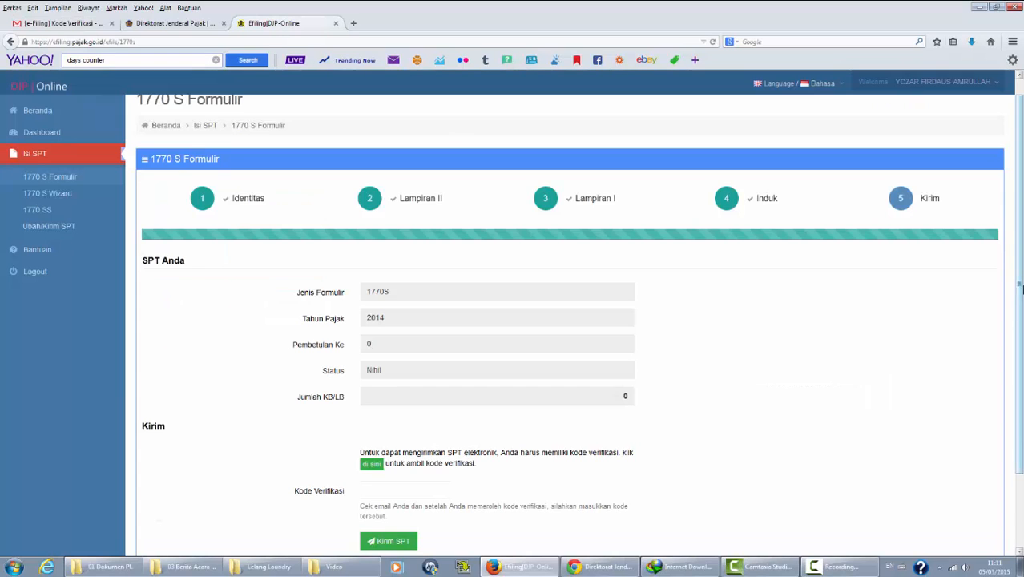
Step: Paste the emailed code into Kode Verifikasi, send the 2014 1770S return, and rate the service Puas
{"action": "scroll", "coordinate": [1020, 289], "scroll_direction": "down", "scroll_amount": 1}
{"action": "left_click", "coordinate": [428, 445]}
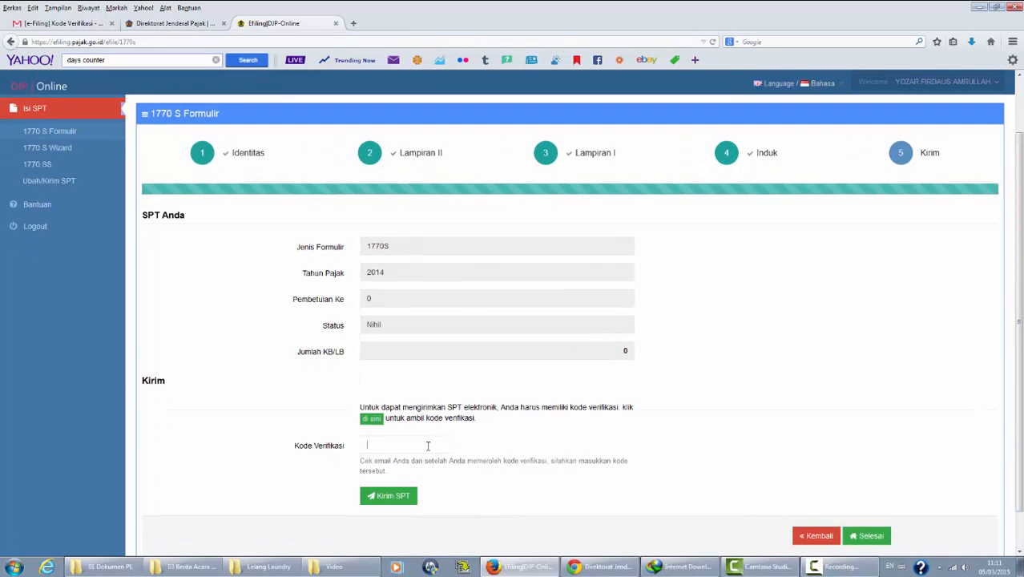
{"action": "right_click", "coordinate": [428, 445]}
{"action": "left_click", "coordinate": [498, 303]}
{"action": "left_click", "coordinate": [407, 501]}
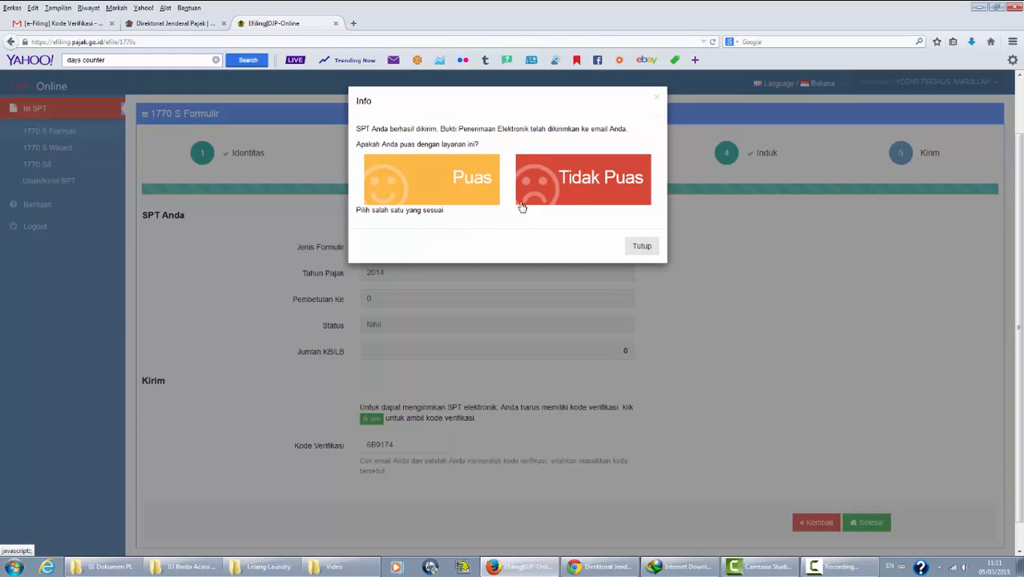
{"action": "left_click", "coordinate": [450, 199]}
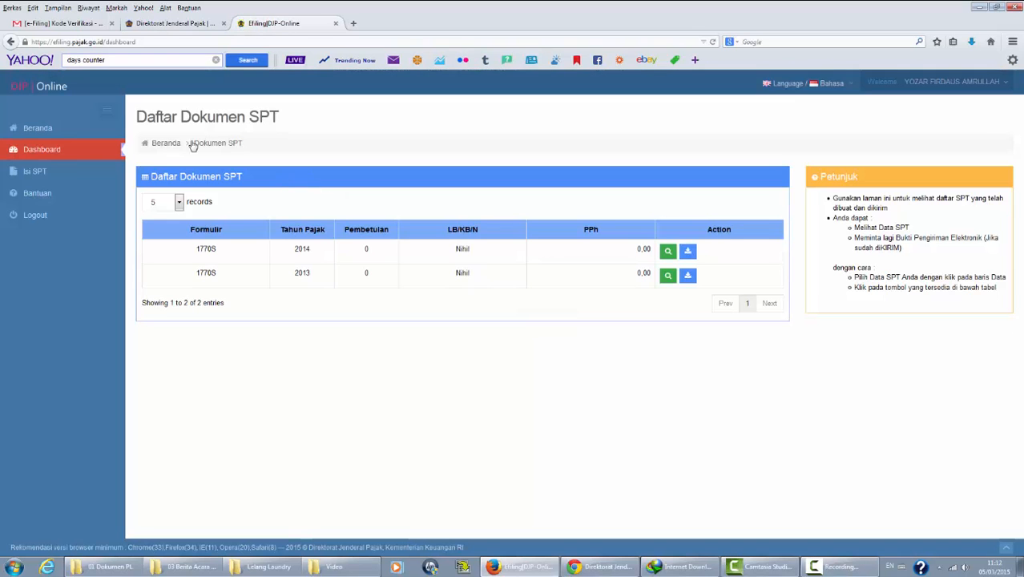
Step: Check the [e-Filing] Bukti Penerimaan Elektronik receipt for the 2014 1770S in the Gmail inbox
{"action": "left_click", "coordinate": [72, 26]}
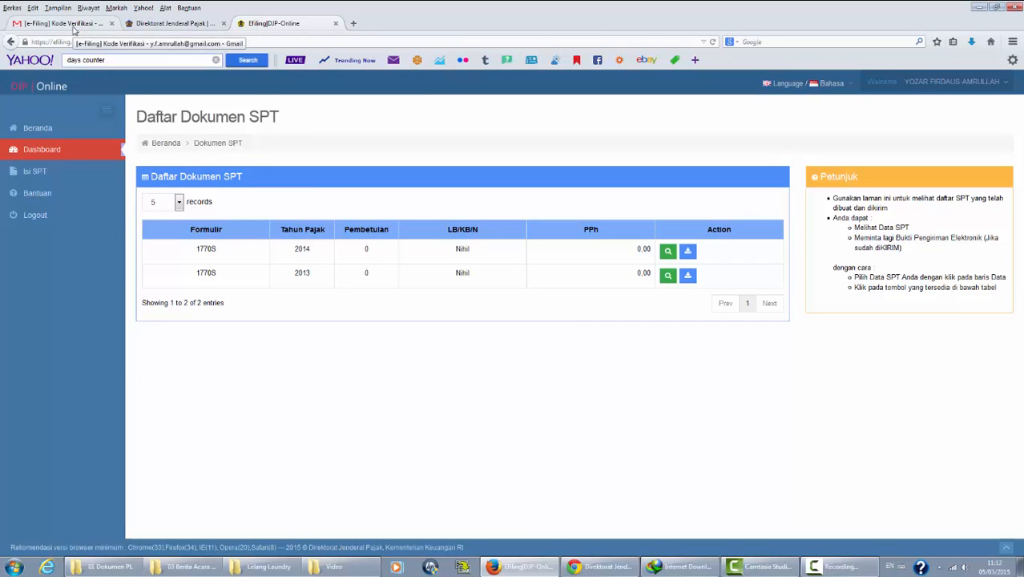
{"action": "left_click", "coordinate": [51, 160]}
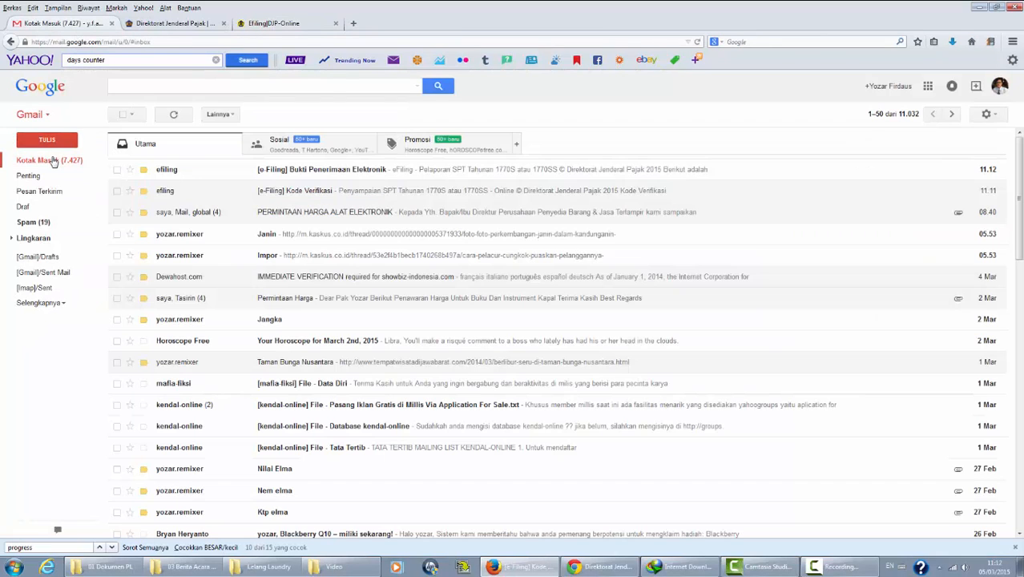
{"action": "left_click", "coordinate": [415, 175]}
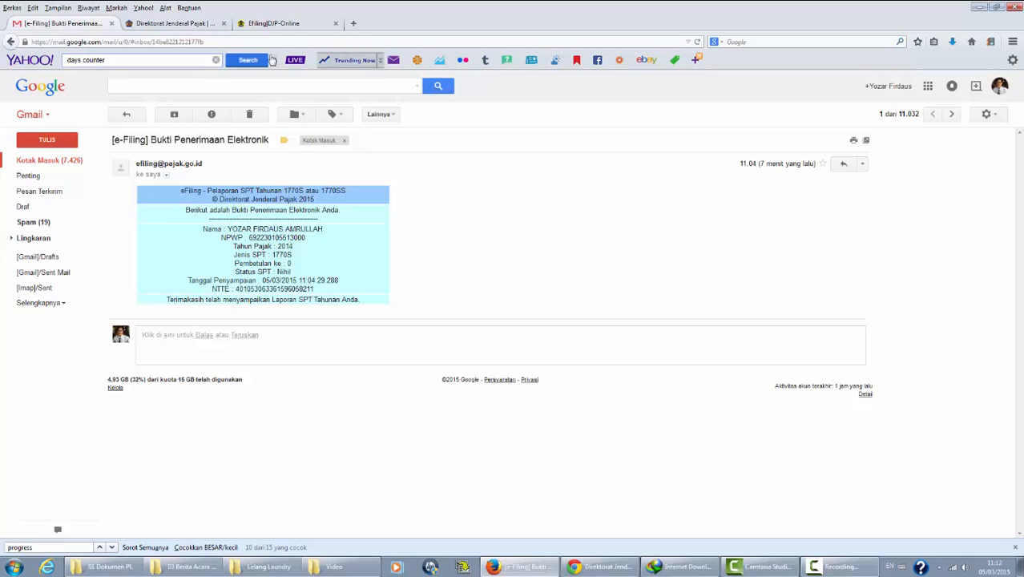
{"action": "left_click", "coordinate": [258, 25]}
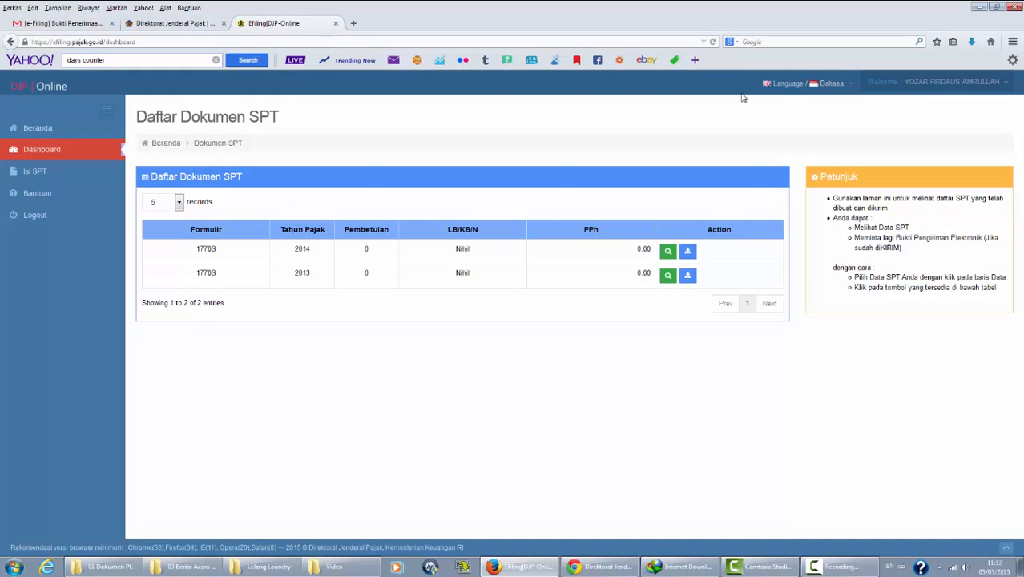